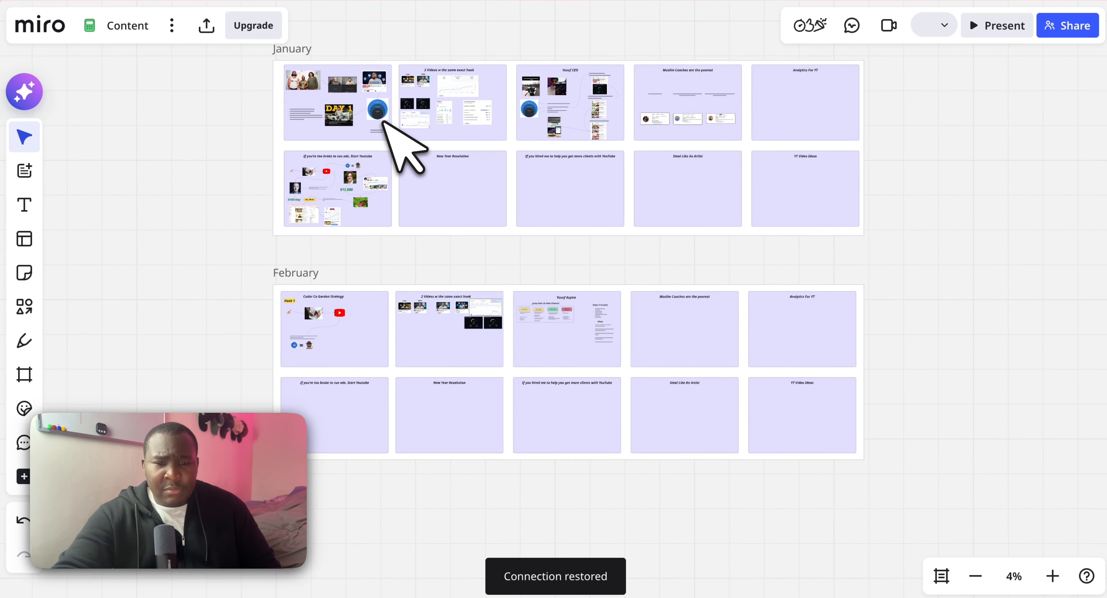
- Examine the January and February frames and their cards on the Content board
{"action": "scroll", "coordinate": [382, 122], "scroll_direction": "up", "scroll_amount": 1}
{"action": "scroll", "coordinate": [382, 122], "scroll_direction": "up", "scroll_amount": 6}
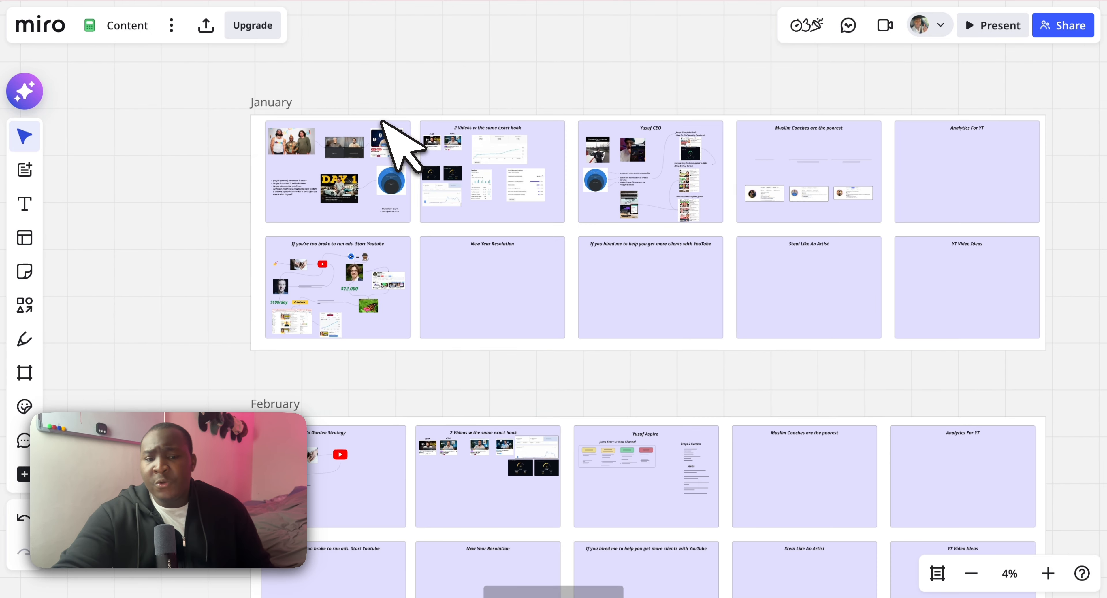
{"action": "scroll", "coordinate": [382, 108], "scroll_direction": "down", "scroll_amount": 6}
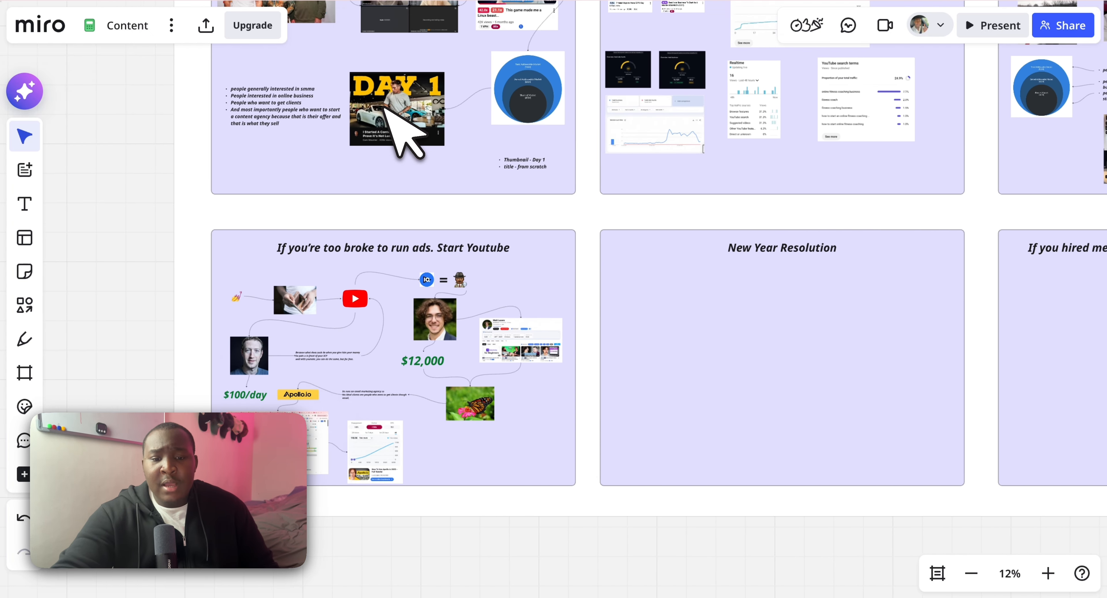
{"action": "scroll", "coordinate": [382, 124], "scroll_direction": "down", "scroll_amount": 5}
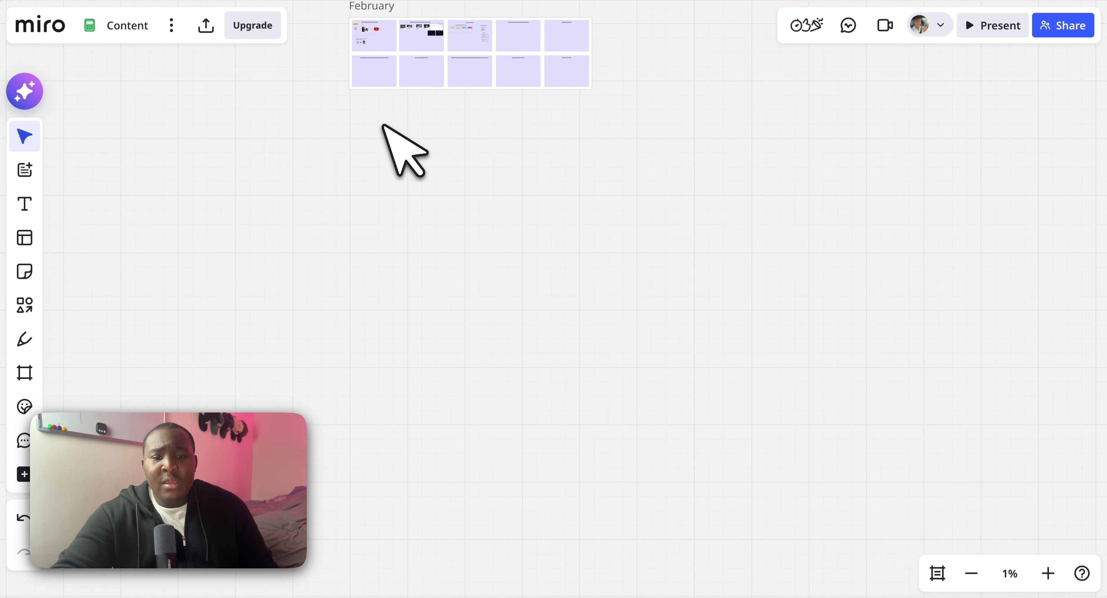
{"action": "scroll", "coordinate": [382, 125], "scroll_direction": "up", "scroll_amount": 5}
{"action": "scroll", "coordinate": [382, 125], "scroll_direction": "left", "scroll_amount": 8}
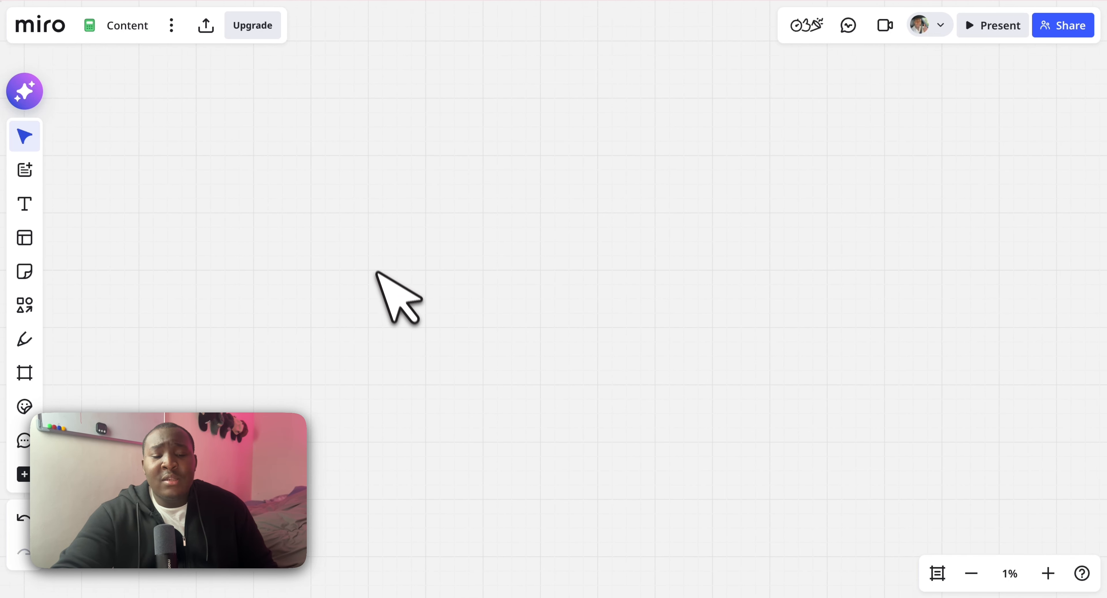
{"action": "scroll", "coordinate": [377, 272], "scroll_direction": "right", "scroll_amount": 10}
{"action": "scroll", "coordinate": [378, 279], "scroll_direction": "up", "scroll_amount": 2}
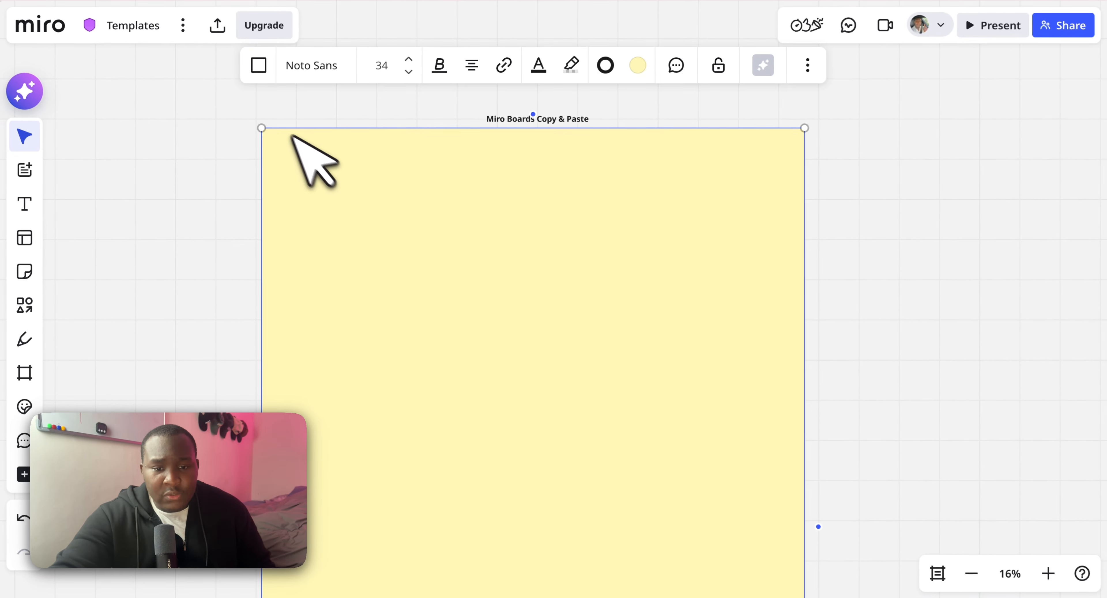
- On the Templates board, move the large yellow rectangle to the right to uncover the text and diagram samples
{"action": "mouse_move", "coordinate": [353, 128]}
{"action": "left_mouse_down"}
{"action": "mouse_move", "coordinate": [350, 158]}
{"action": "mouse_move", "coordinate": [358, 124]}
{"action": "left_mouse_up"}
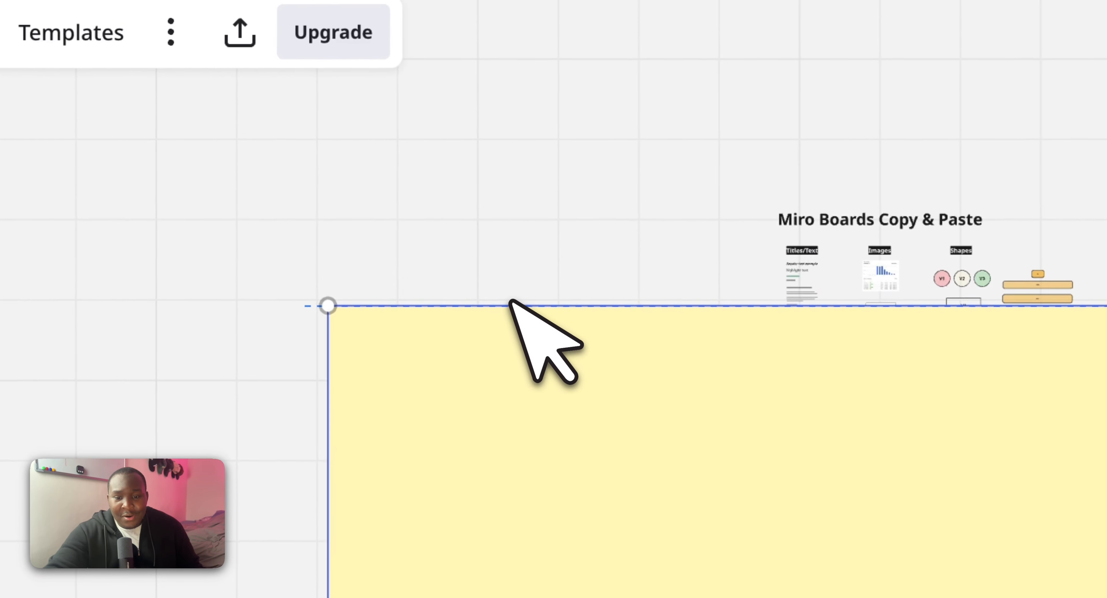
{"action": "left_click_drag", "start_coordinate": [523, 231], "coordinate": [520, 232]}
{"action": "left_click_drag", "start_coordinate": [329, 324], "coordinate": [856, 371]}
{"action": "left_click", "coordinate": [829, 352]}
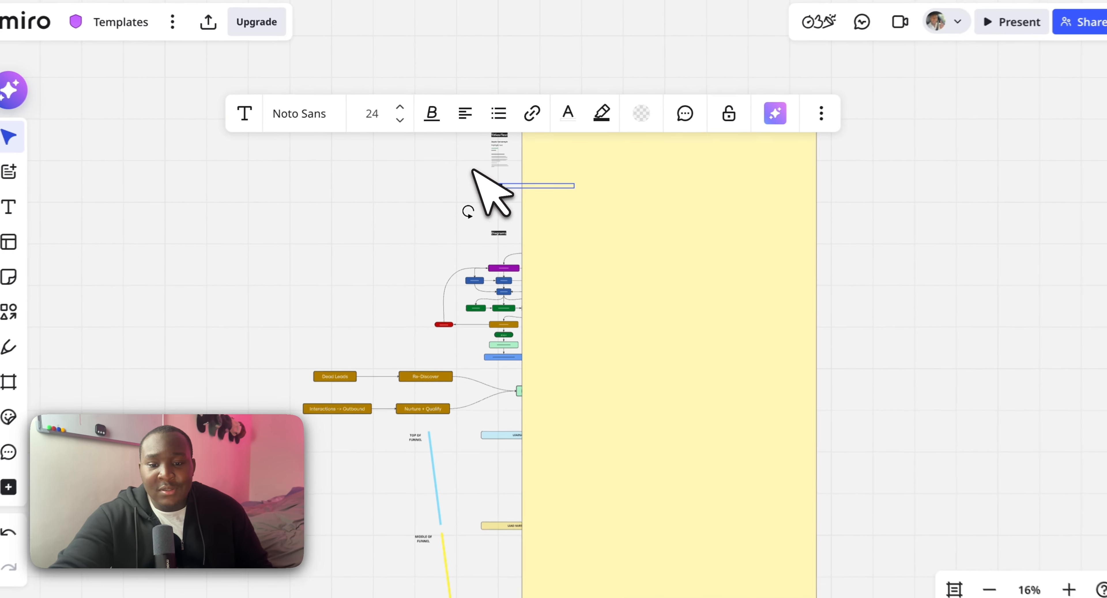
- Review the Titles/Text samples and the font choices available for the "Regular text example" line
{"action": "scroll", "coordinate": [472, 170], "scroll_direction": "up", "scroll_amount": 10}
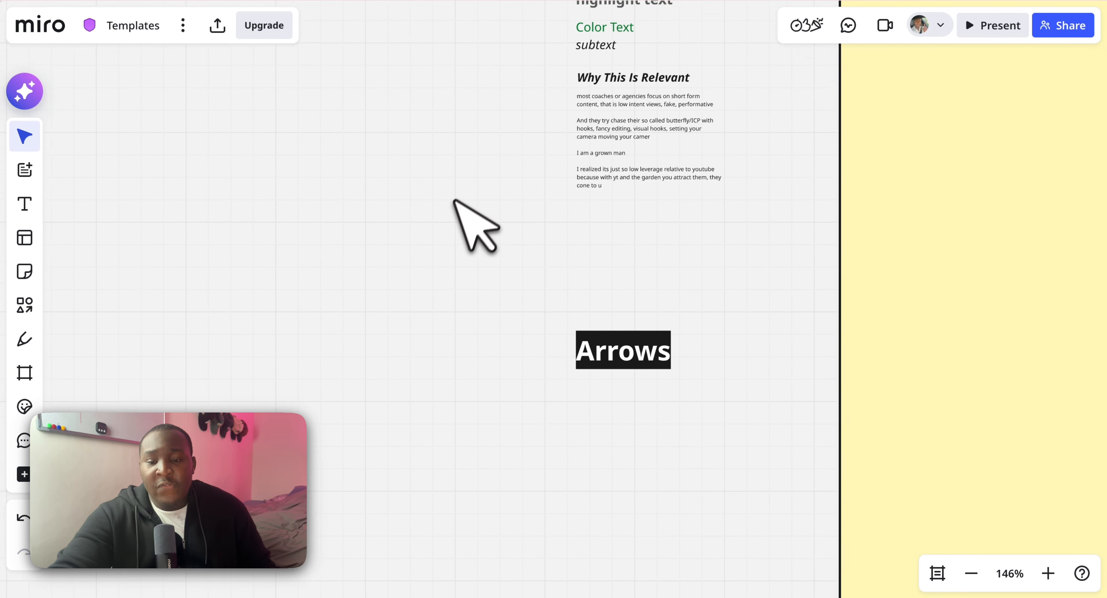
{"action": "scroll", "coordinate": [449, 211], "scroll_direction": "up", "scroll_amount": 8}
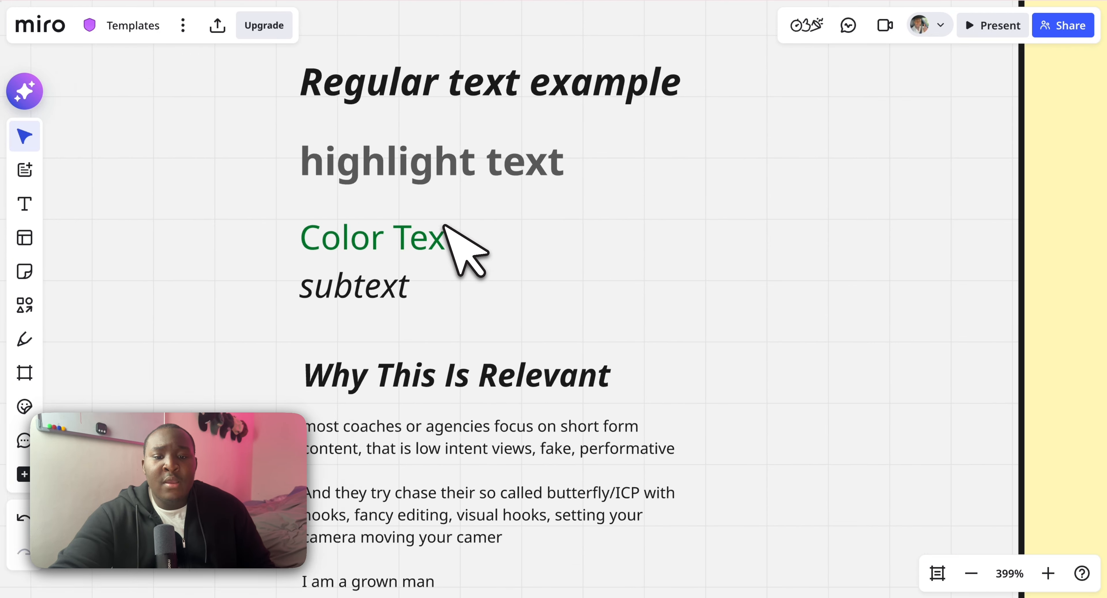
{"action": "scroll", "coordinate": [446, 224], "scroll_direction": "down", "scroll_amount": 4}
{"action": "scroll", "coordinate": [449, 232], "scroll_direction": "up", "scroll_amount": 1}
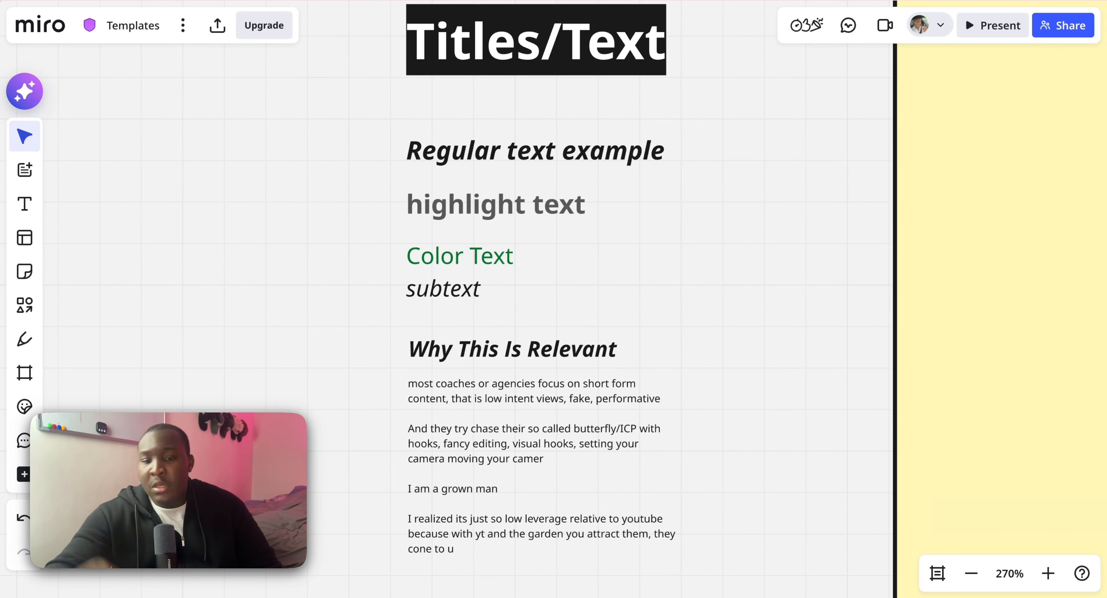
{"action": "left_click", "coordinate": [502, 156]}
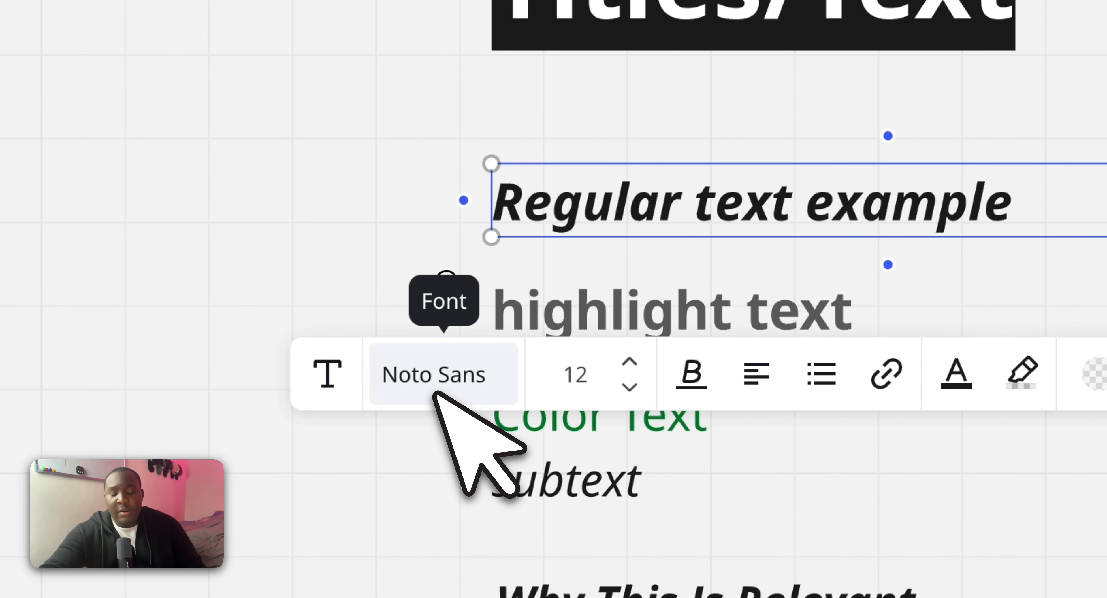
{"action": "left_click", "coordinate": [454, 378]}
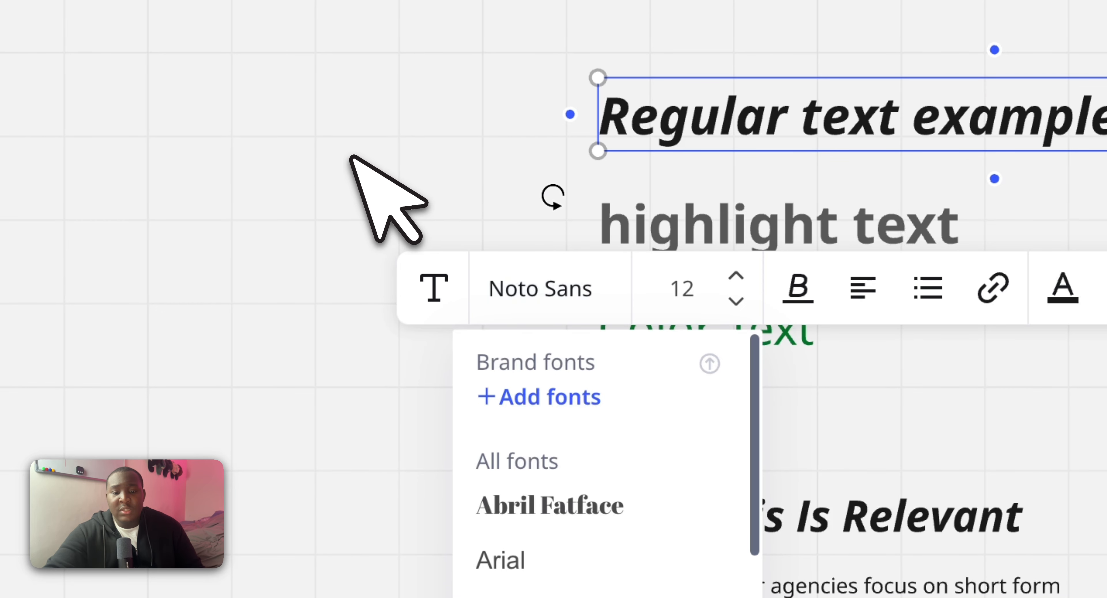
{"action": "left_click", "coordinate": [489, 149]}
- Try a light blue highlight on the Titles/Text heading, and set the highlight back to black
{"action": "left_click", "coordinate": [547, 13]}
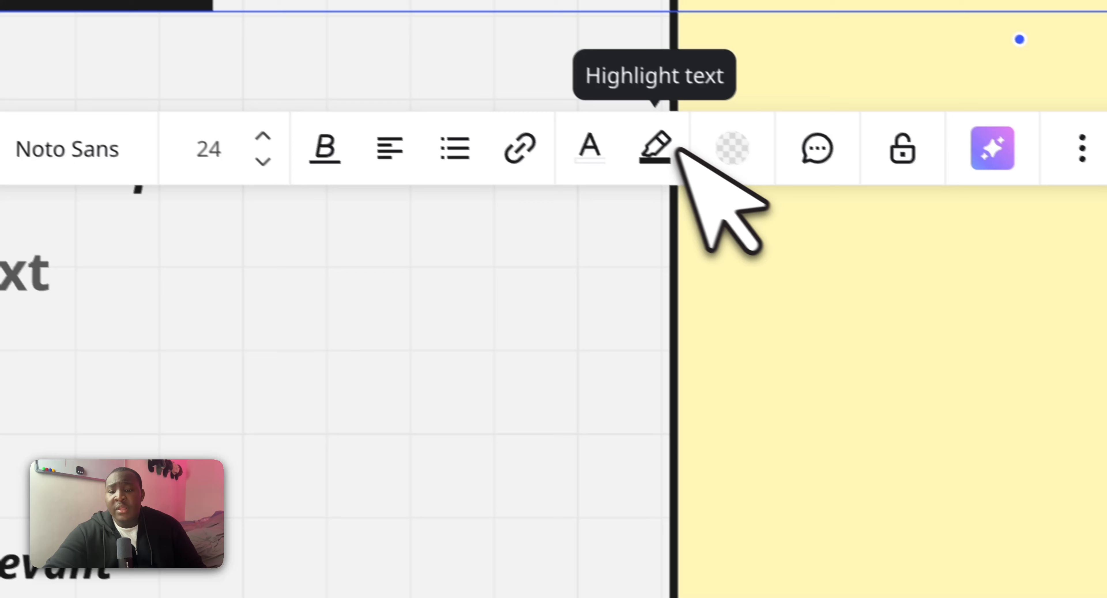
{"action": "left_click", "coordinate": [1093, 396]}
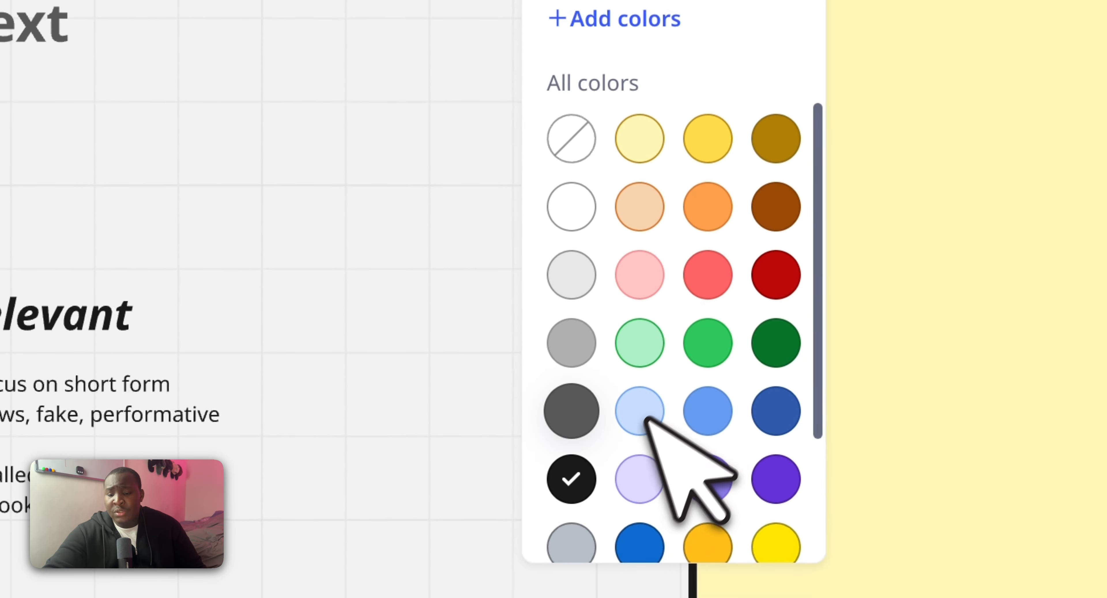
{"action": "left_click", "coordinate": [659, 408]}
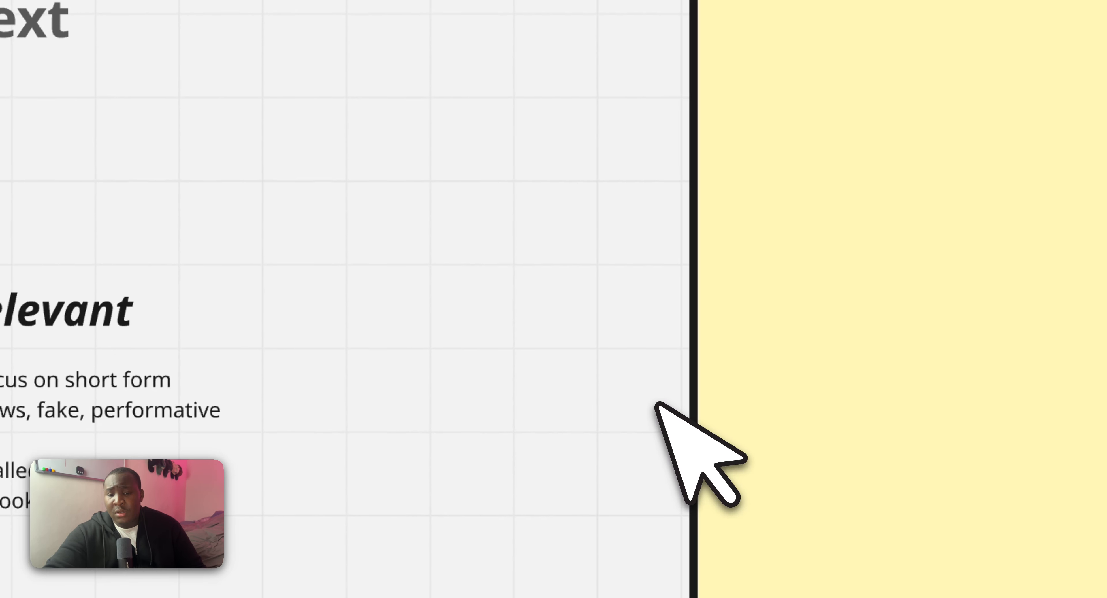
{"action": "left_click", "coordinate": [677, 104]}
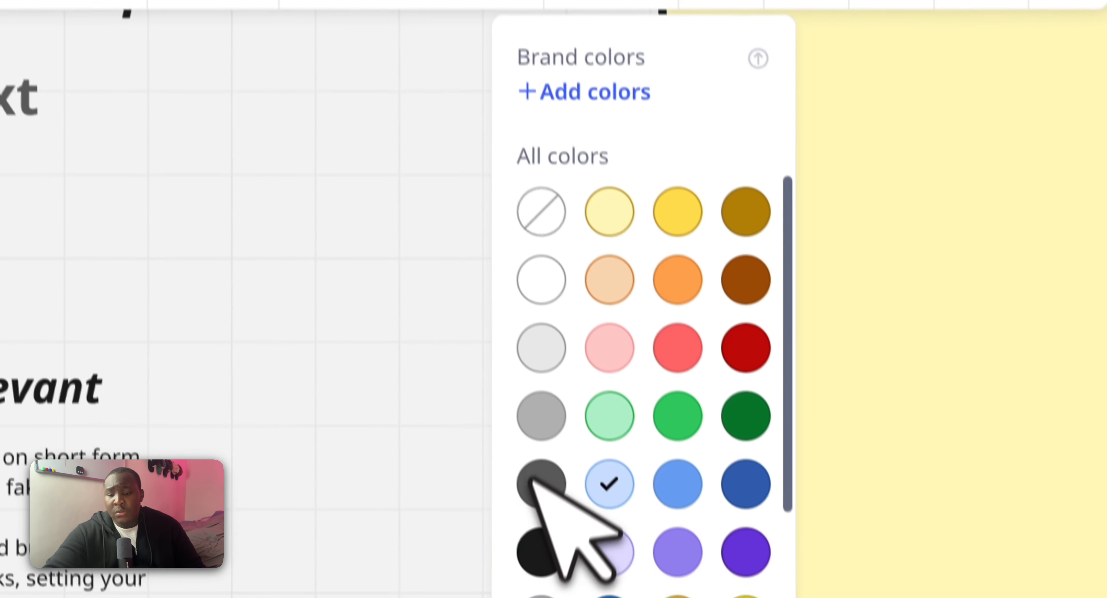
{"action": "left_click", "coordinate": [530, 511]}
- Try a brown text colour and a light green fill on the Titles/Text heading, and undo both changes
{"action": "left_click", "coordinate": [554, 210]}
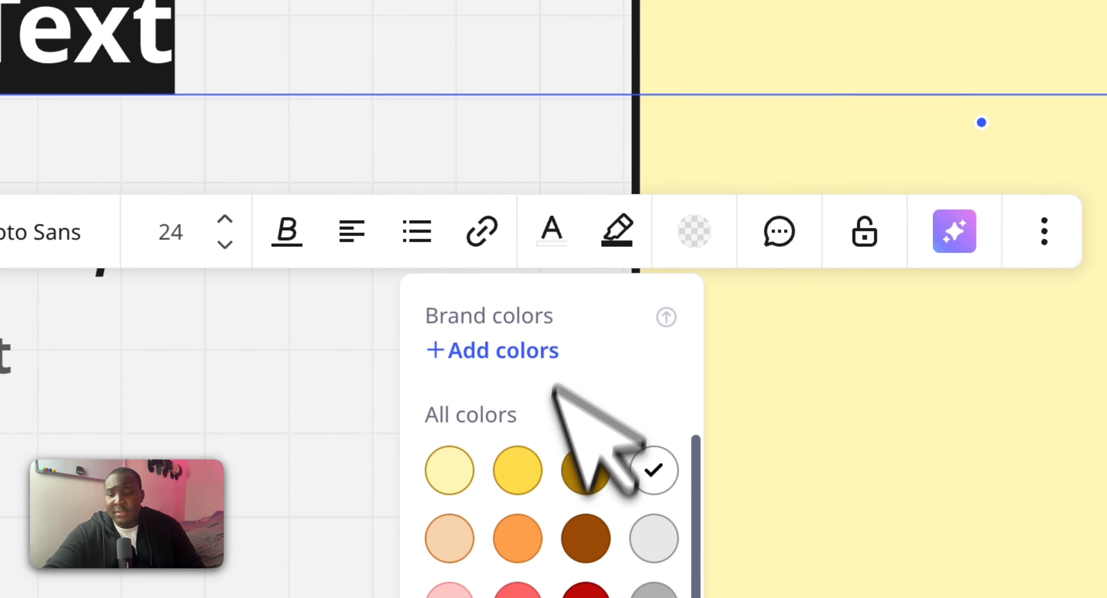
{"action": "left_click", "coordinate": [585, 495]}
{"action": "left_click", "coordinate": [691, 180]}
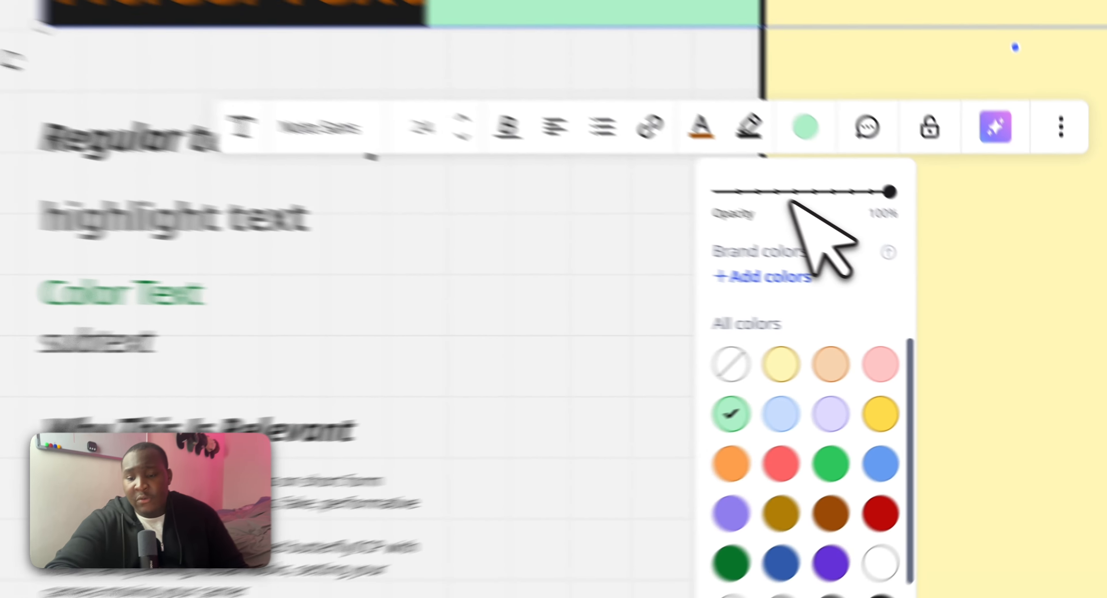
{"action": "key", "text": "ctrl+z"}
{"action": "key", "text": "ctrl+z"}
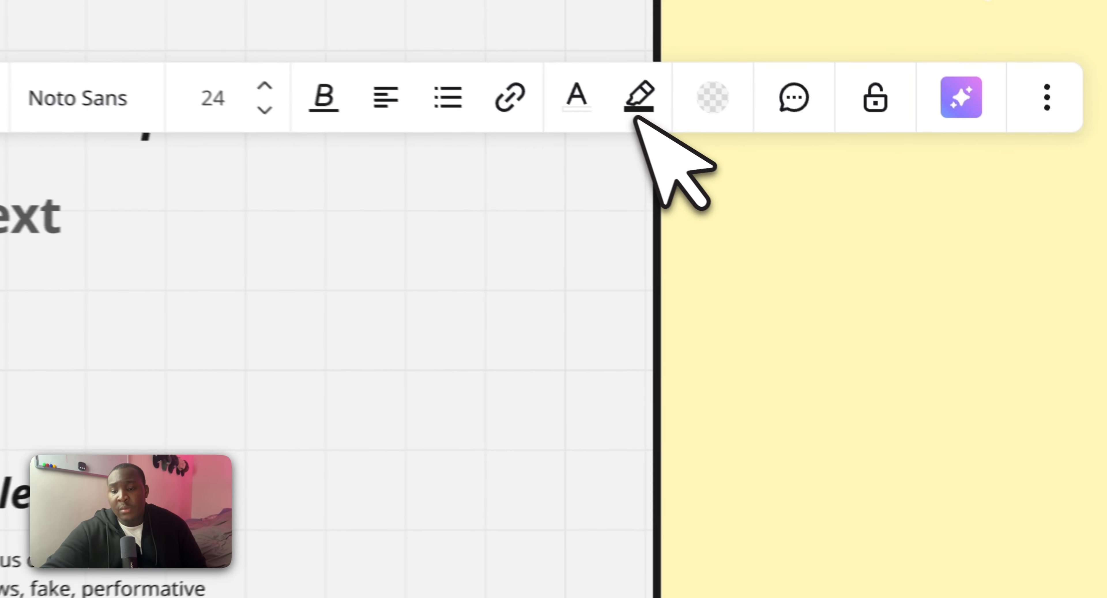
- Set the highlight colour of the Titles/Text heading to violet
{"action": "left_click", "coordinate": [864, 198]}
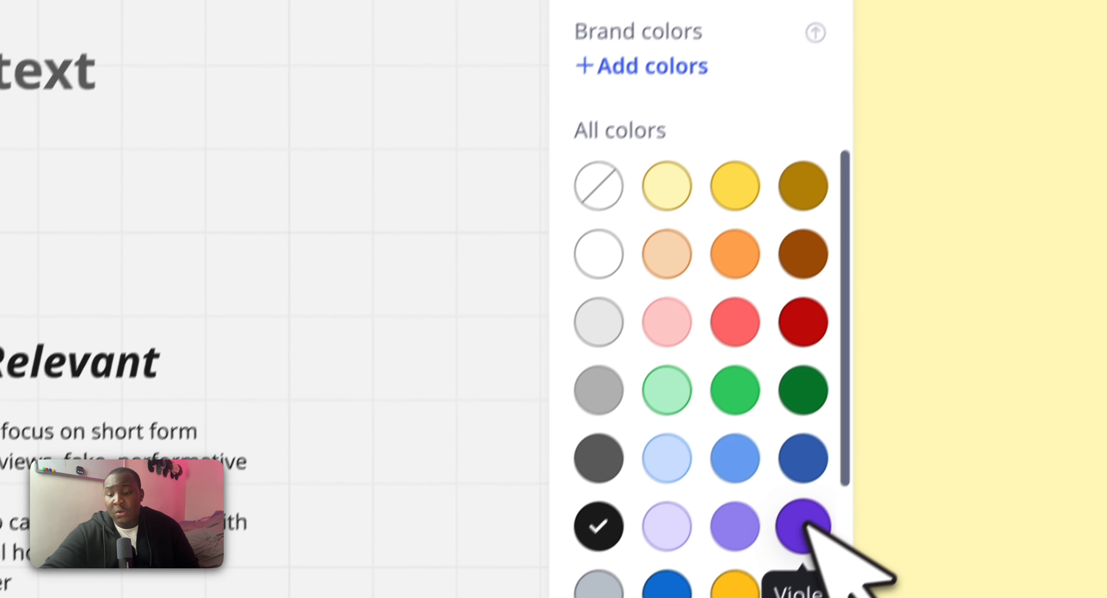
{"action": "left_click", "coordinate": [803, 524]}
{"action": "left_click", "coordinate": [272, 339]}
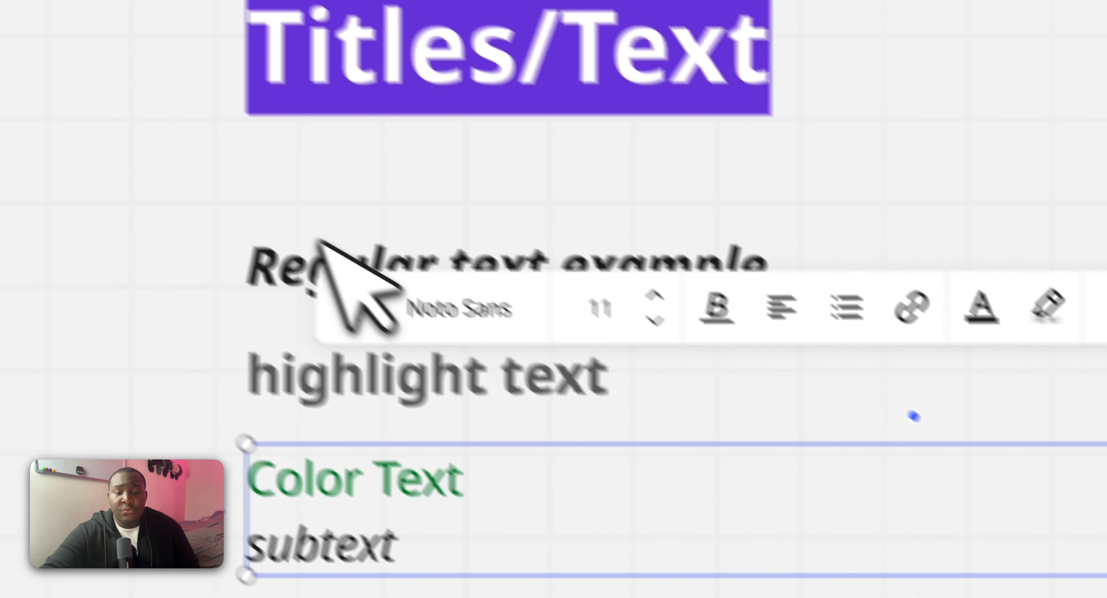
- Turn bold off for the "Regular text example" line and turn it back on
{"action": "left_click", "coordinate": [326, 267]}
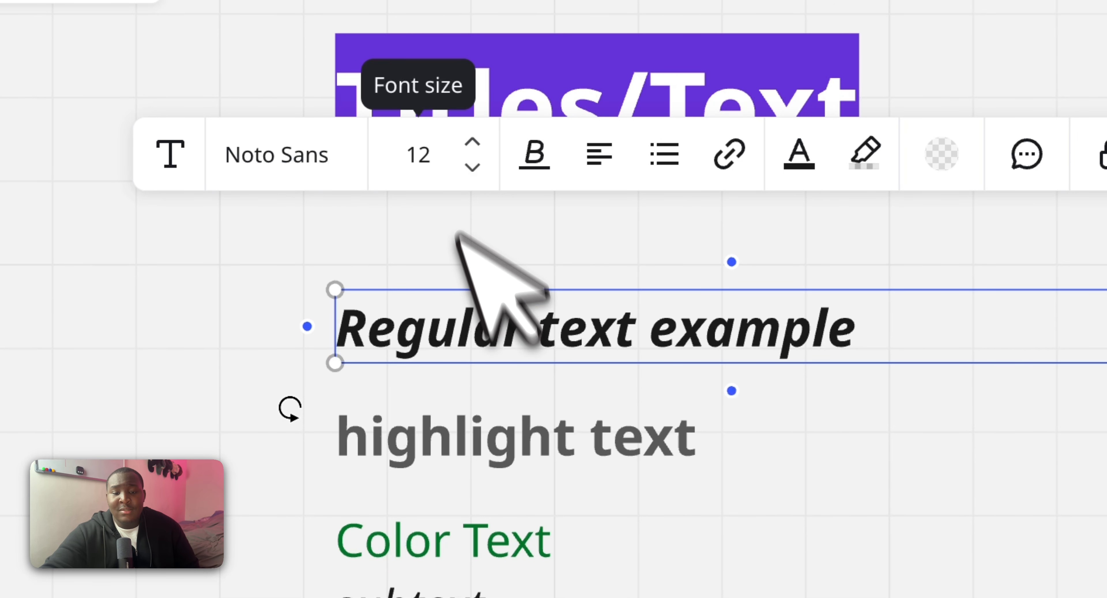
{"action": "left_click", "coordinate": [534, 153]}
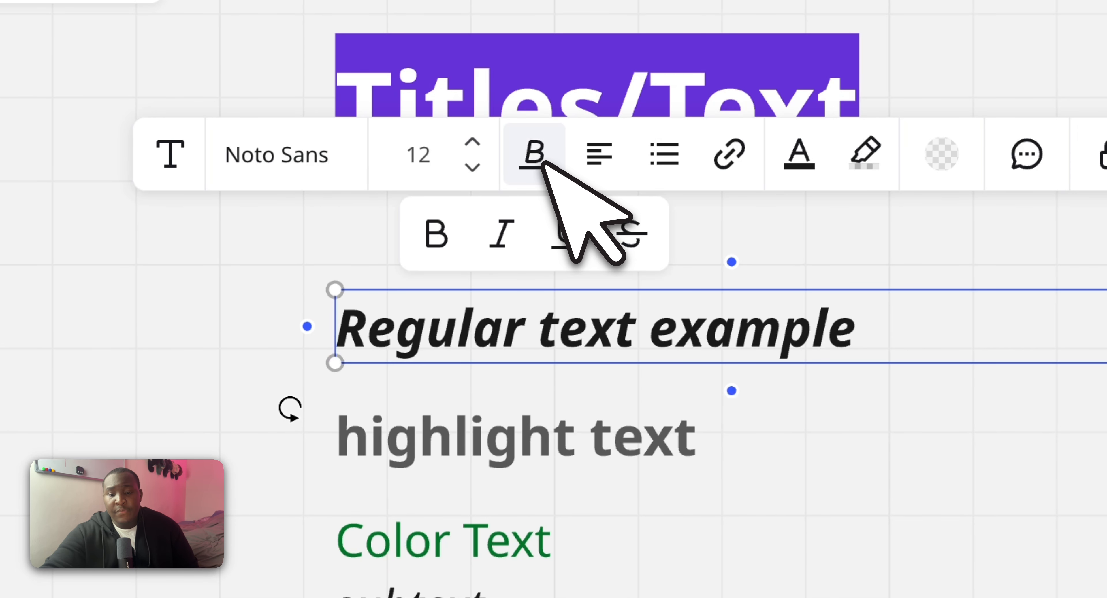
{"action": "left_click", "coordinate": [445, 233]}
{"action": "left_click", "coordinate": [445, 235]}
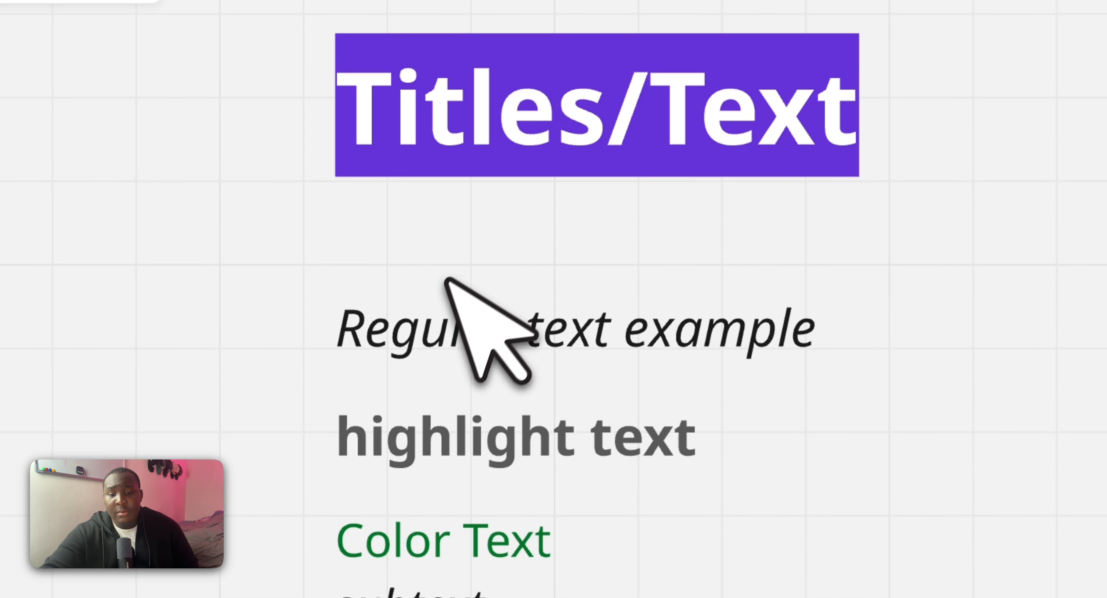
{"action": "left_click", "coordinate": [483, 327]}
{"action": "left_click", "coordinate": [537, 151]}
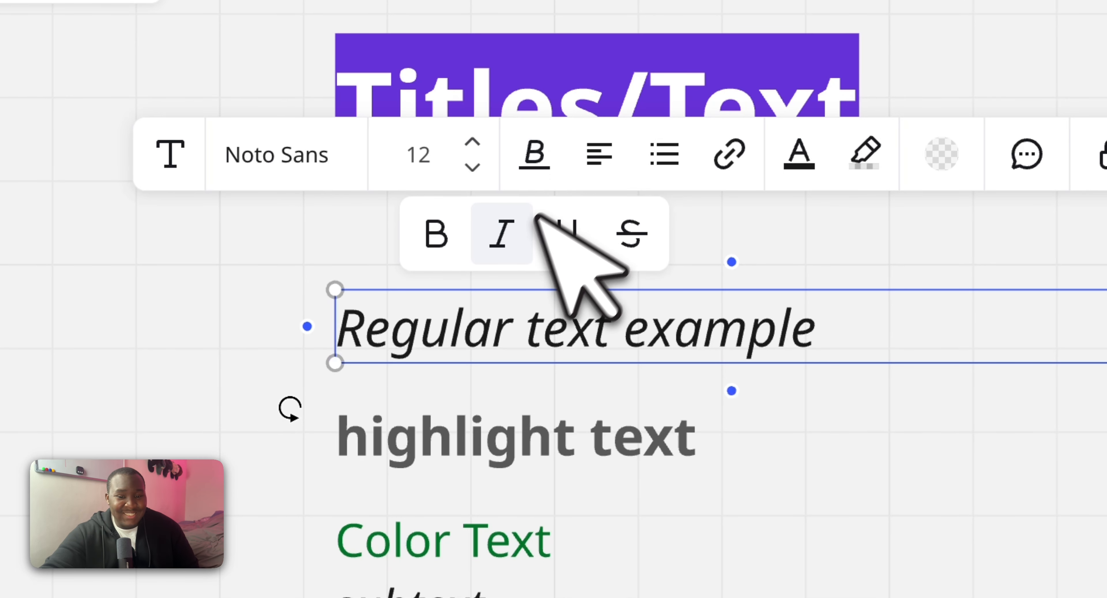
{"action": "left_click", "coordinate": [443, 235]}
- Look through the highlight and text colour options for the "highlight text" line
{"action": "left_click", "coordinate": [430, 429]}
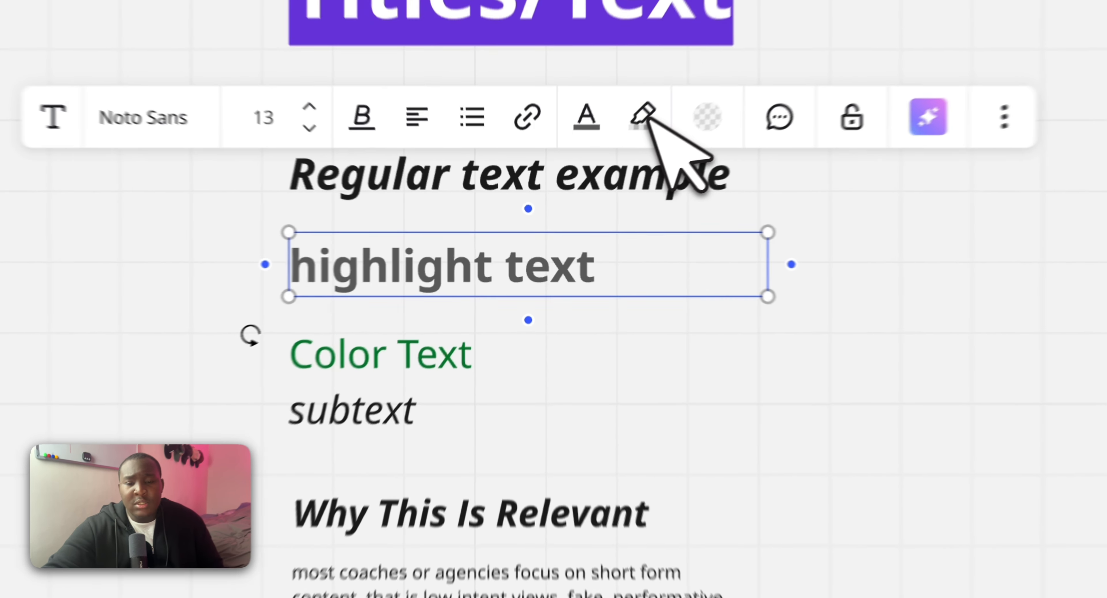
{"action": "left_click", "coordinate": [592, 172]}
{"action": "left_click", "coordinate": [636, 174]}
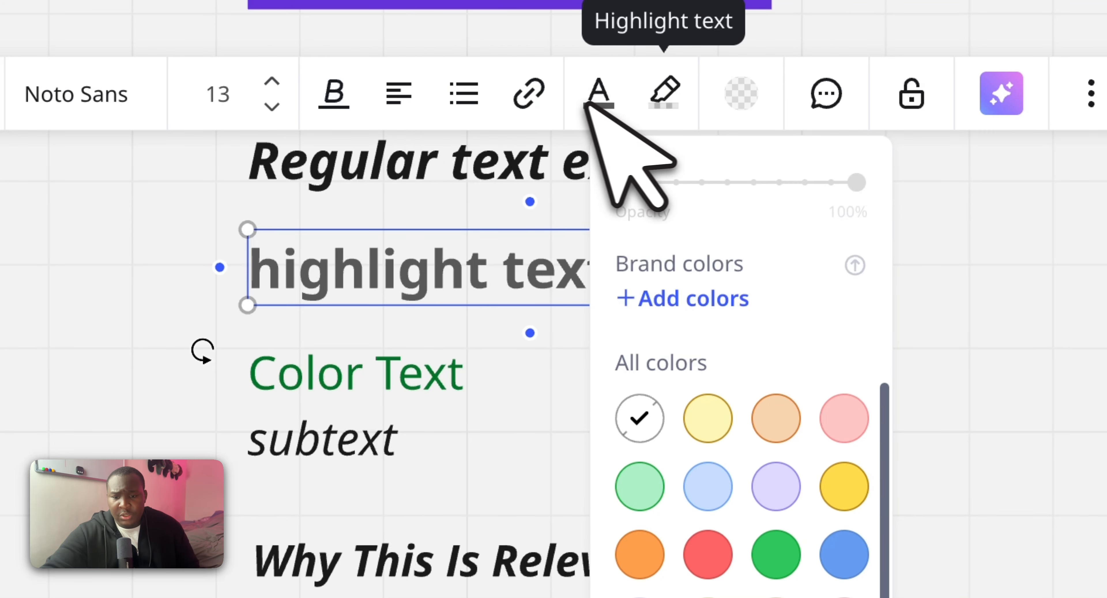
{"action": "left_click", "coordinate": [590, 103]}
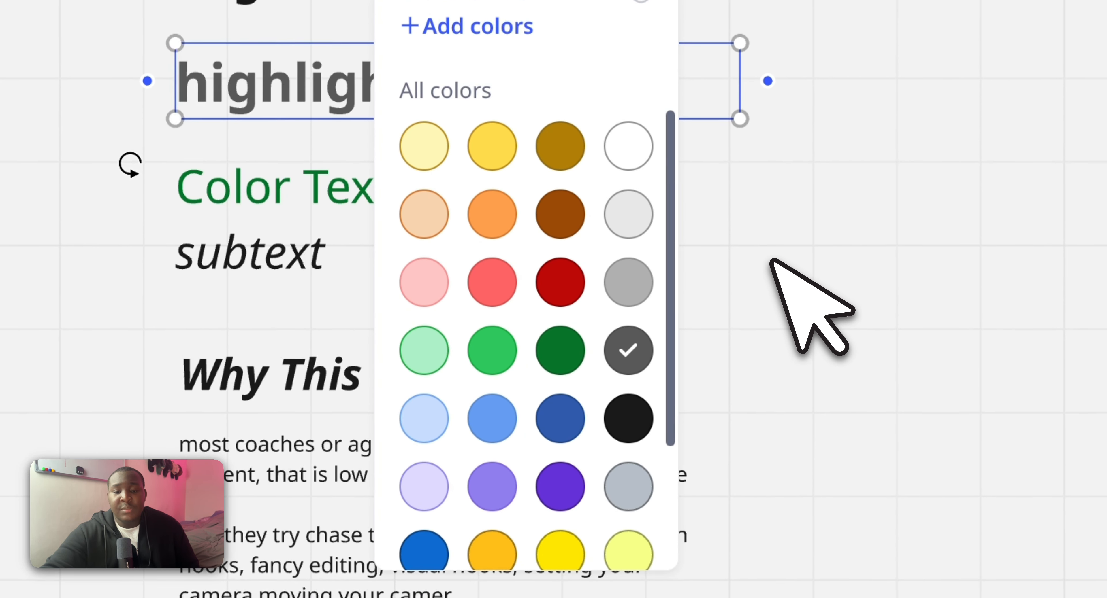
{"action": "left_click", "coordinate": [647, 227]}
- Select the whole "Color Text" line to inspect its formatting, and inspect the "Why This Is Relevant" heading
{"action": "double_click", "coordinate": [347, 199]}
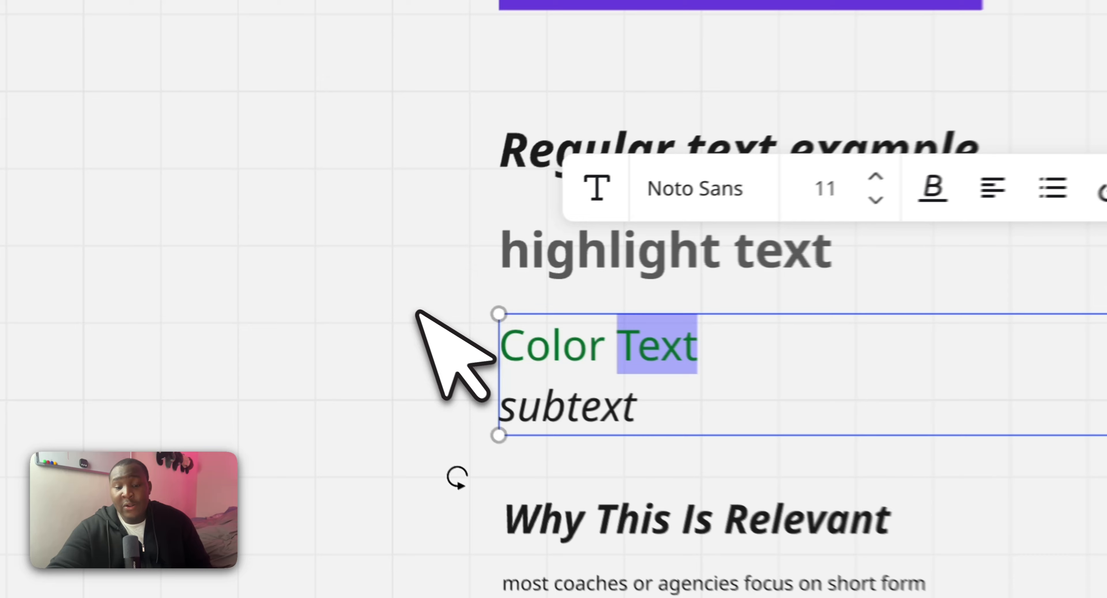
{"action": "left_click", "coordinate": [339, 290]}
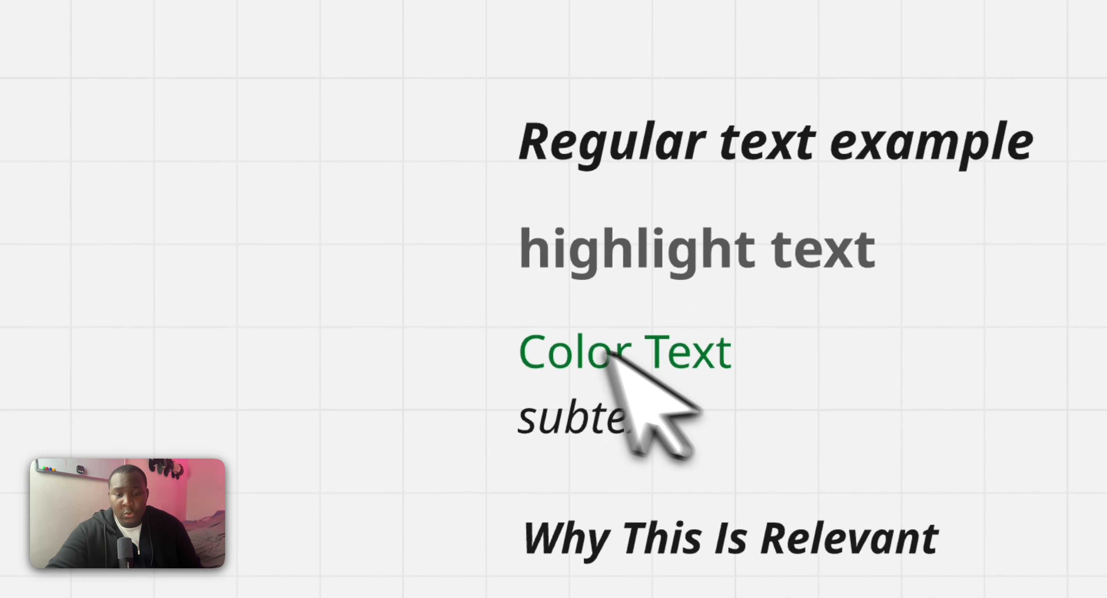
{"action": "left_click", "coordinate": [453, 314]}
{"action": "triple_click", "coordinate": [660, 361]}
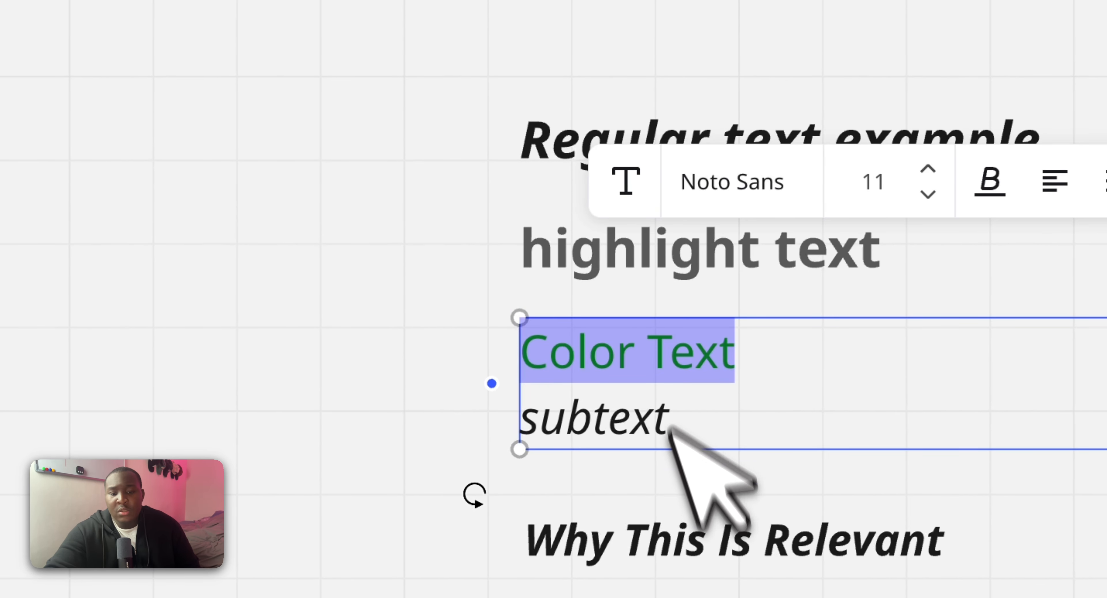
{"action": "left_click", "coordinate": [684, 509]}
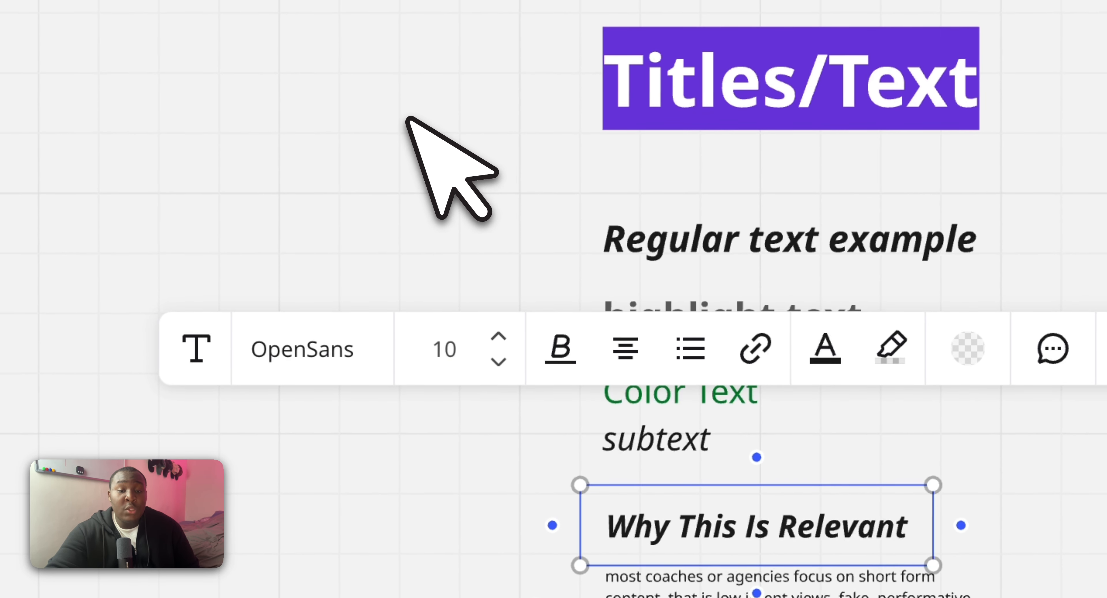
- Copy the Titles/Text template content from the Templates board onto the Content board, beside the January frame
{"action": "left_click_drag", "start_coordinate": [410, 117], "coordinate": [679, 528]}
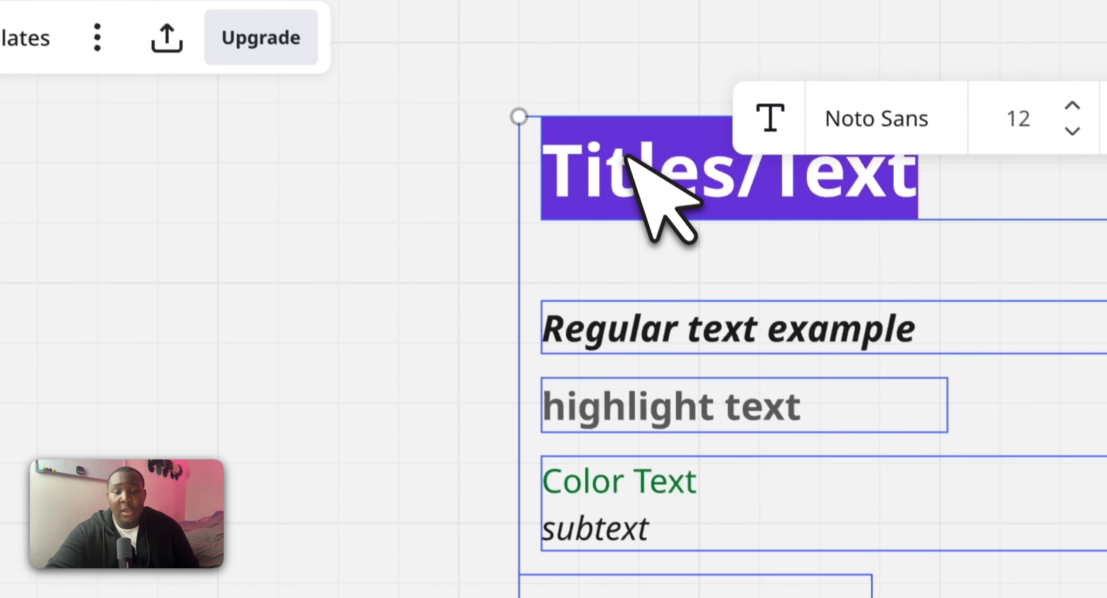
{"action": "left_click", "coordinate": [443, 205]}
{"action": "left_click", "coordinate": [622, 193]}
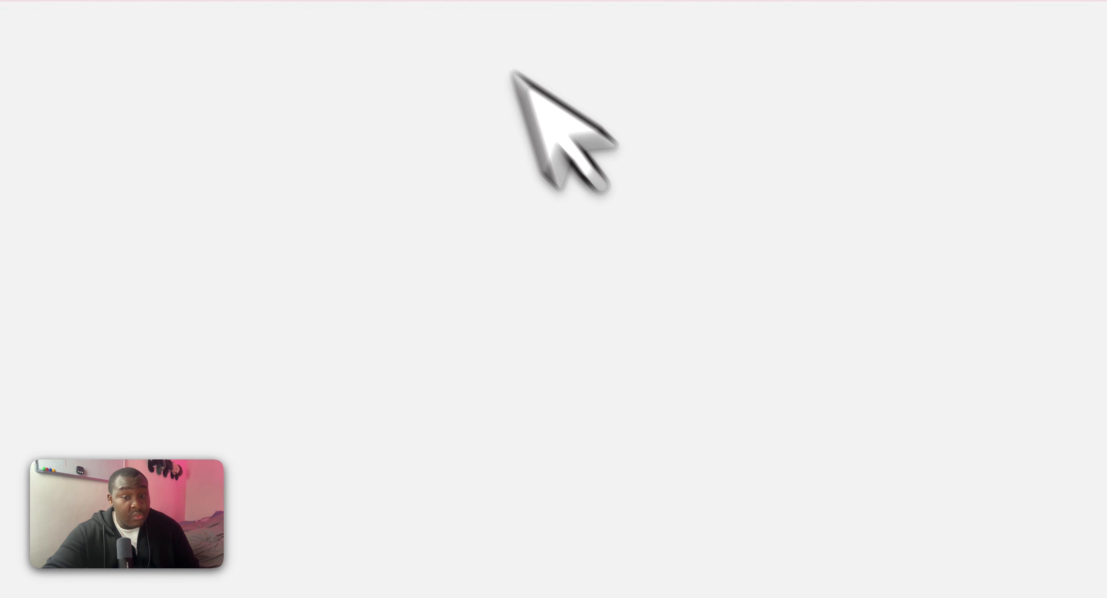
{"action": "left_click", "coordinate": [584, 199]}
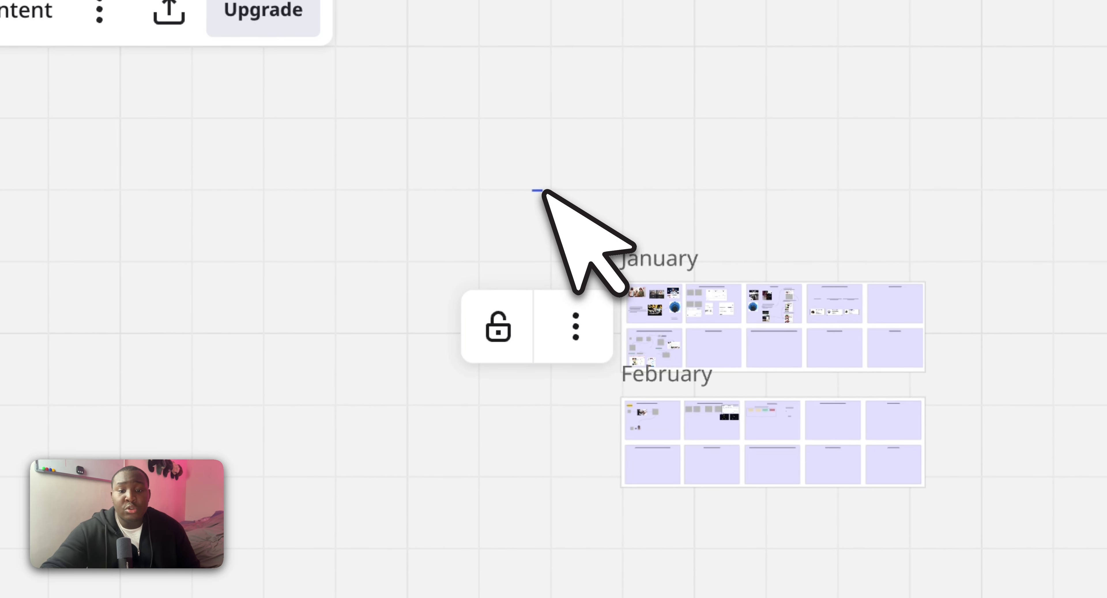
- Return to the Templates board and shrink the yellow rectangle from its left edge to uncover the Images section
{"action": "scroll", "coordinate": [593, 279], "scroll_direction": "up", "scroll_amount": 10}
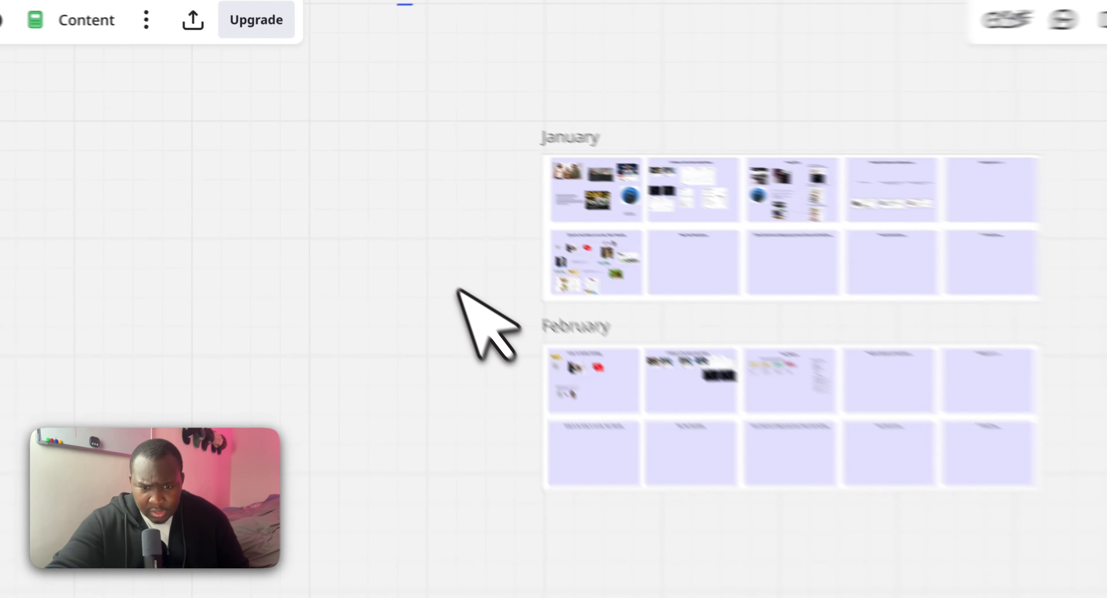
{"action": "scroll", "coordinate": [403, 228], "scroll_direction": "up", "scroll_amount": 10}
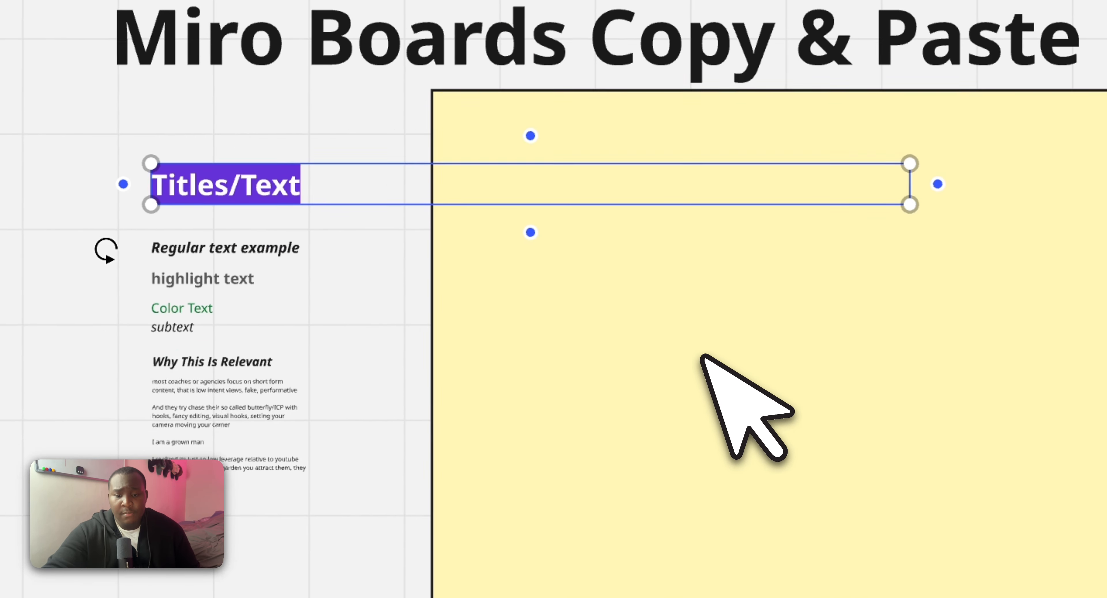
{"action": "left_click_drag", "start_coordinate": [433, 283], "coordinate": [794, 287]}
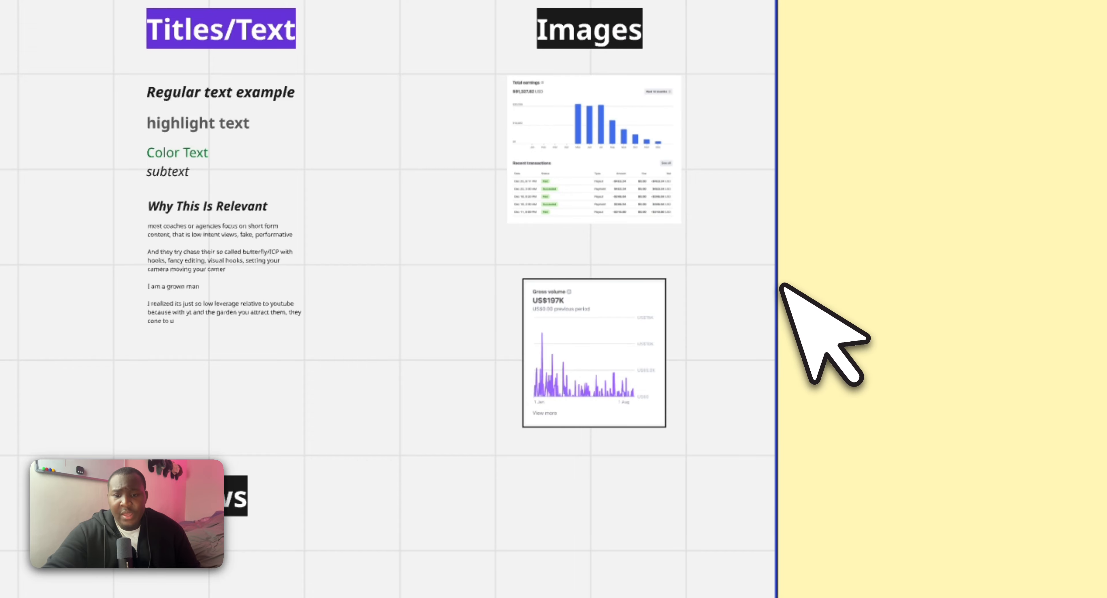
- Examine the Images section and compare its two sample screenshots with the Titles/Text section beside it
{"action": "scroll", "coordinate": [389, 221], "scroll_direction": "up", "scroll_amount": 5}
{"action": "scroll", "coordinate": [344, 227], "scroll_direction": "right", "scroll_amount": 8}
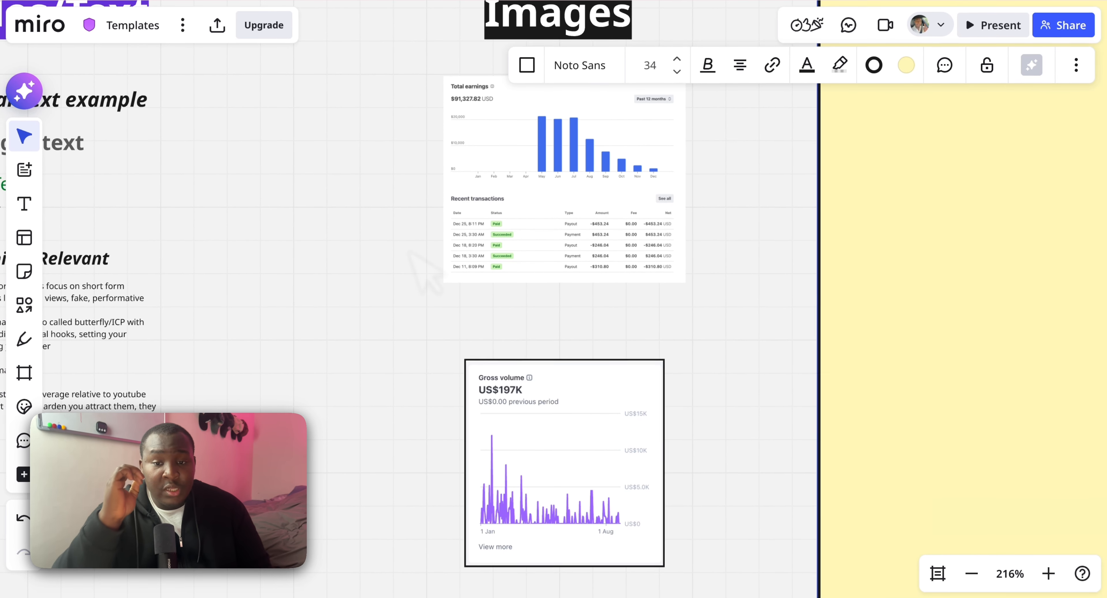
{"action": "scroll", "coordinate": [413, 252], "scroll_direction": "up", "scroll_amount": 2}
{"action": "scroll", "coordinate": [413, 252], "scroll_direction": "right", "scroll_amount": 2}
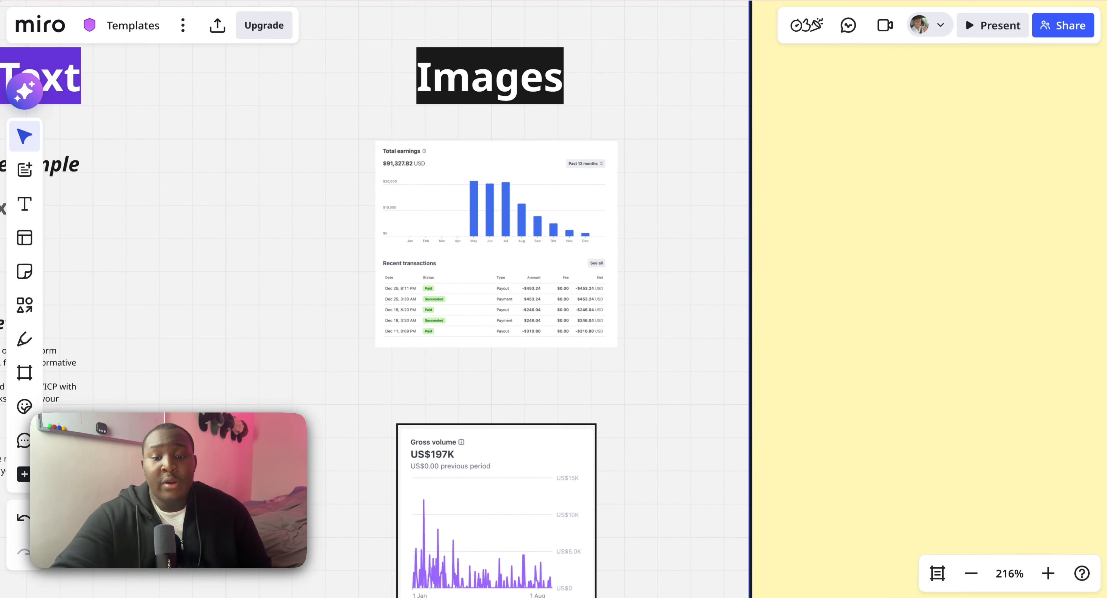
{"action": "scroll", "coordinate": [413, 252], "scroll_direction": "left", "scroll_amount": 7}
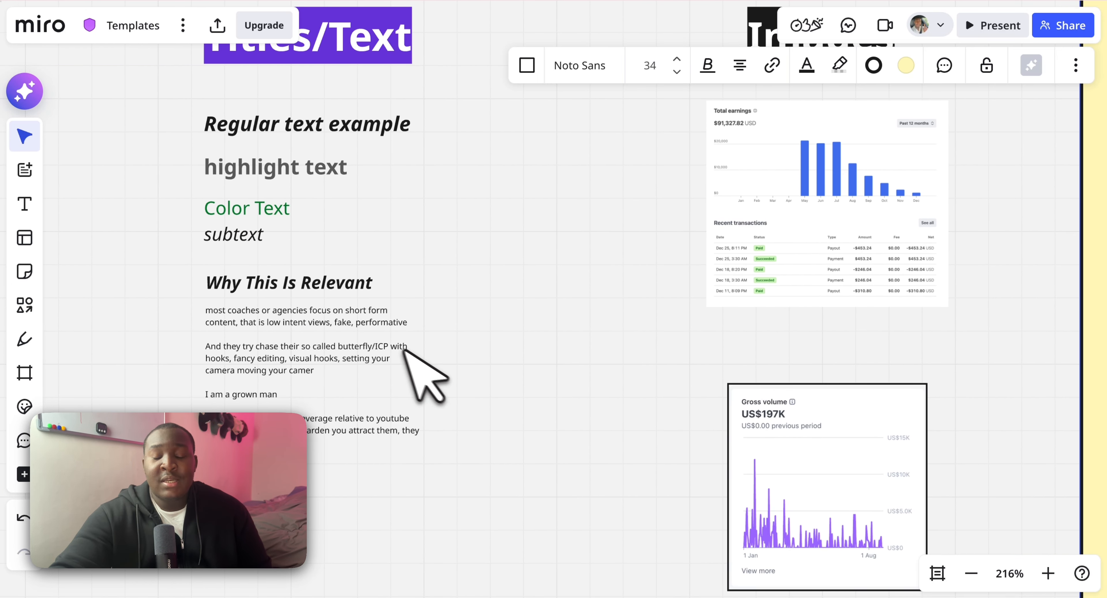
{"action": "scroll", "coordinate": [416, 353], "scroll_direction": "right", "scroll_amount": 8}
{"action": "scroll", "coordinate": [417, 353], "scroll_direction": "down", "scroll_amount": 3}
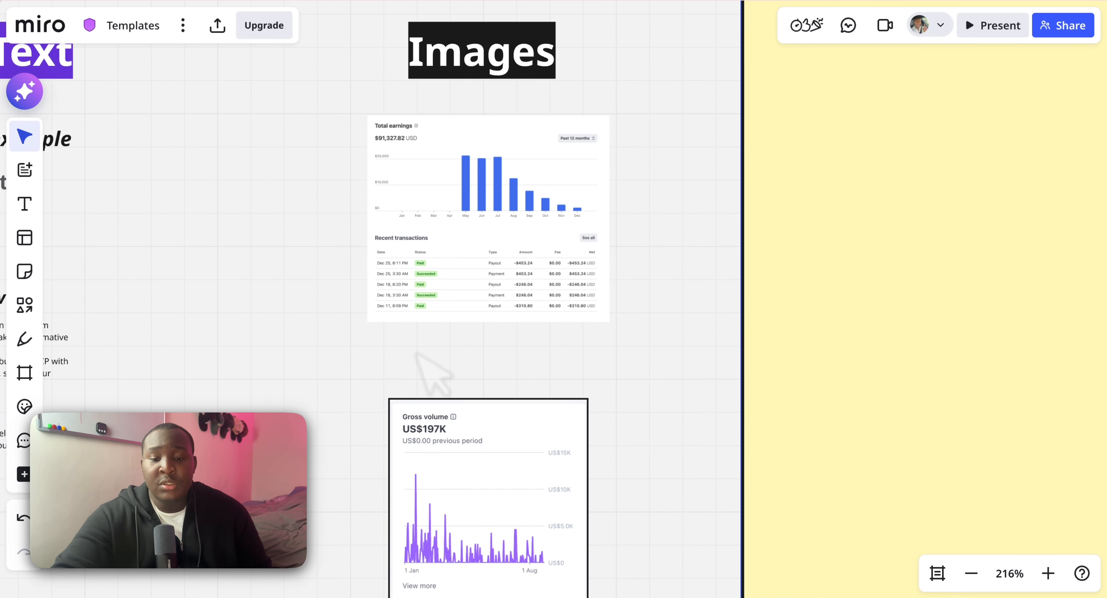
{"action": "scroll", "coordinate": [421, 249], "scroll_direction": "up", "scroll_amount": 3}
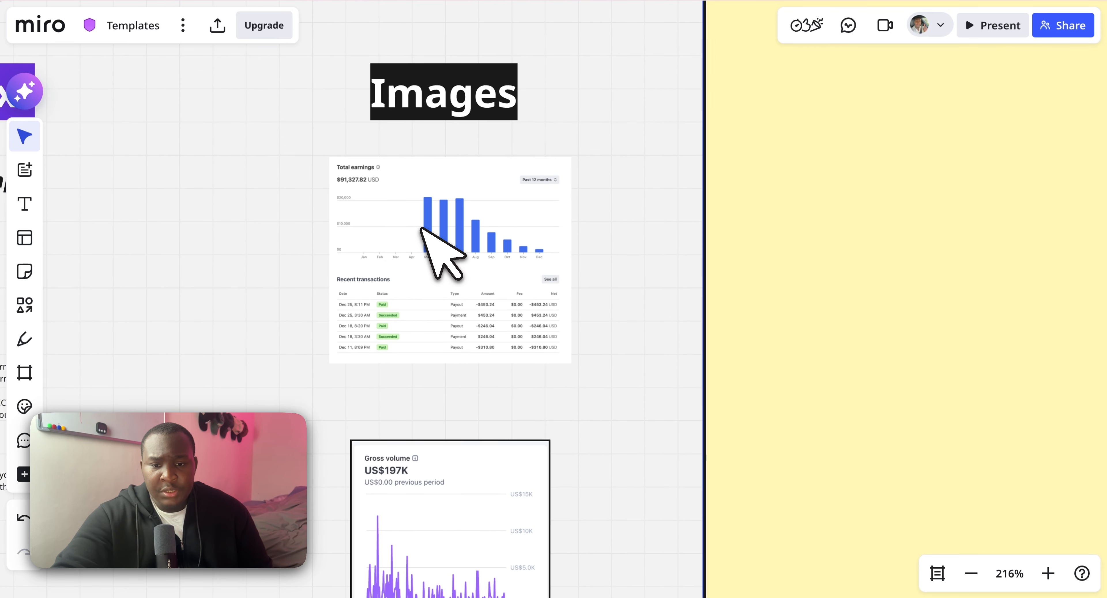
{"action": "scroll", "coordinate": [423, 228], "scroll_direction": "down", "scroll_amount": 2}
- Select the "Total earnings" image, inspect it close up, and deselect it
{"action": "left_click", "coordinate": [430, 230]}
{"action": "scroll", "coordinate": [554, 339], "scroll_direction": "up", "scroll_amount": 5}
{"action": "scroll", "coordinate": [563, 346], "scroll_direction": "up", "scroll_amount": 3}
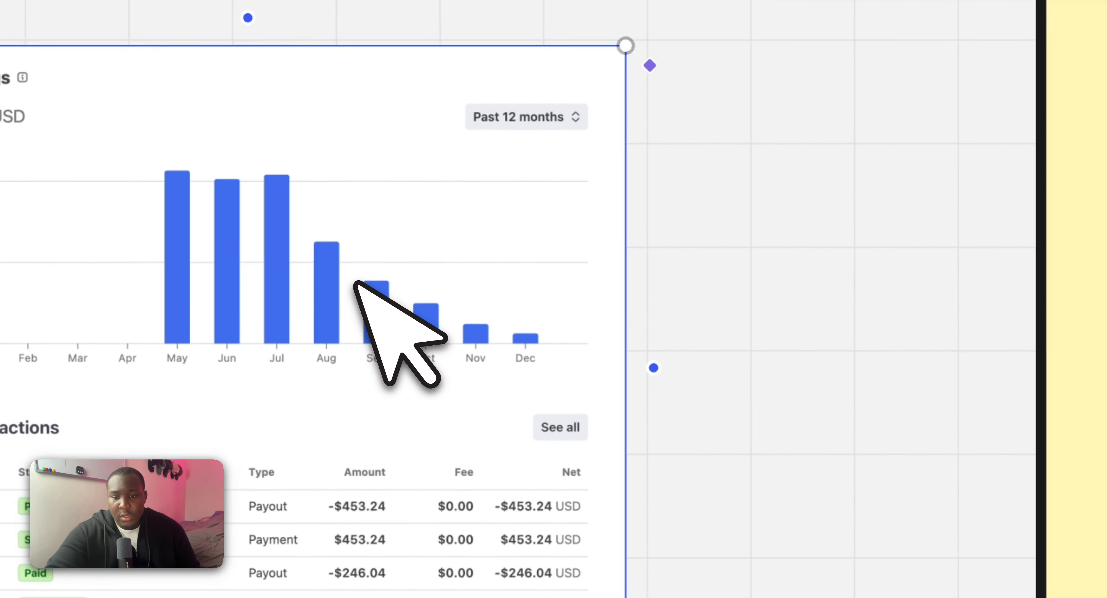
{"action": "left_click", "coordinate": [788, 308]}
- Try a thicker border on the "Gross volume" image, and set the thickness back to the minimum
{"action": "left_click", "coordinate": [422, 466]}
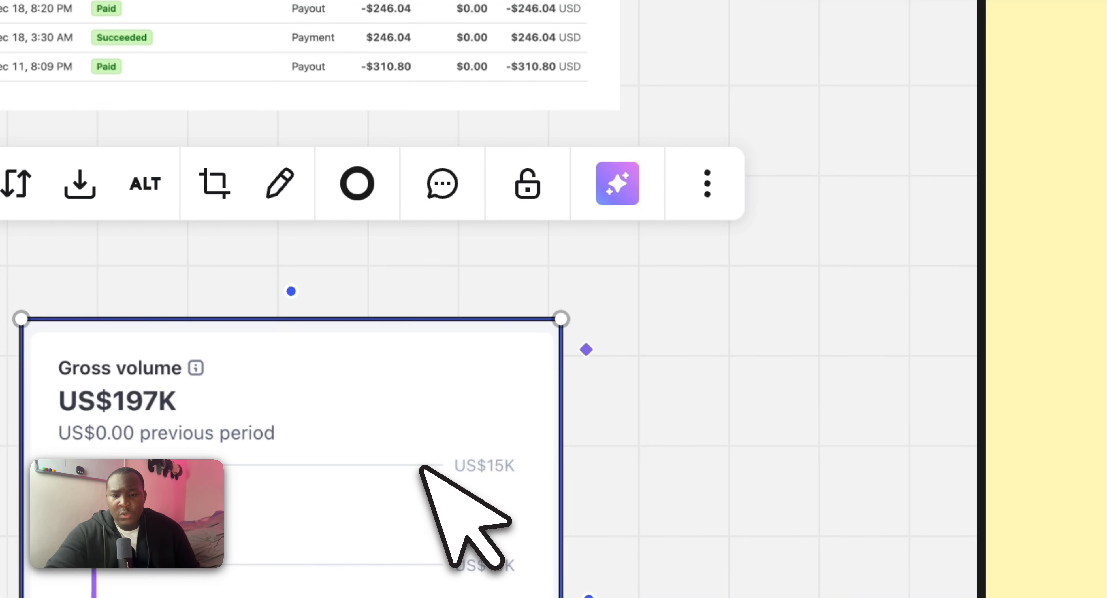
{"action": "left_click", "coordinate": [375, 181]}
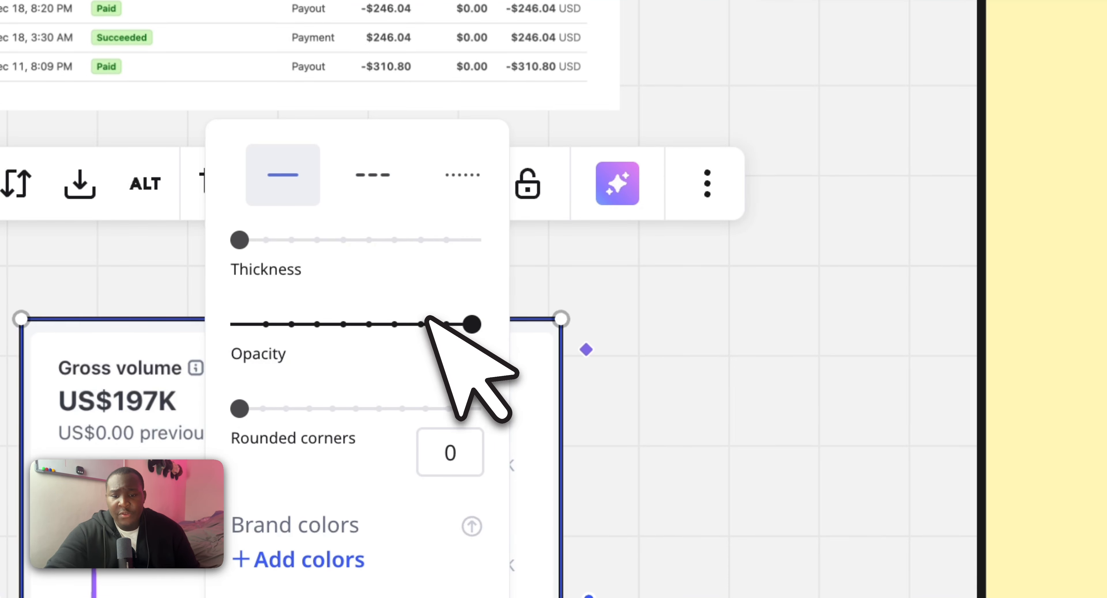
{"action": "left_click_drag", "start_coordinate": [239, 239], "coordinate": [266, 240]}
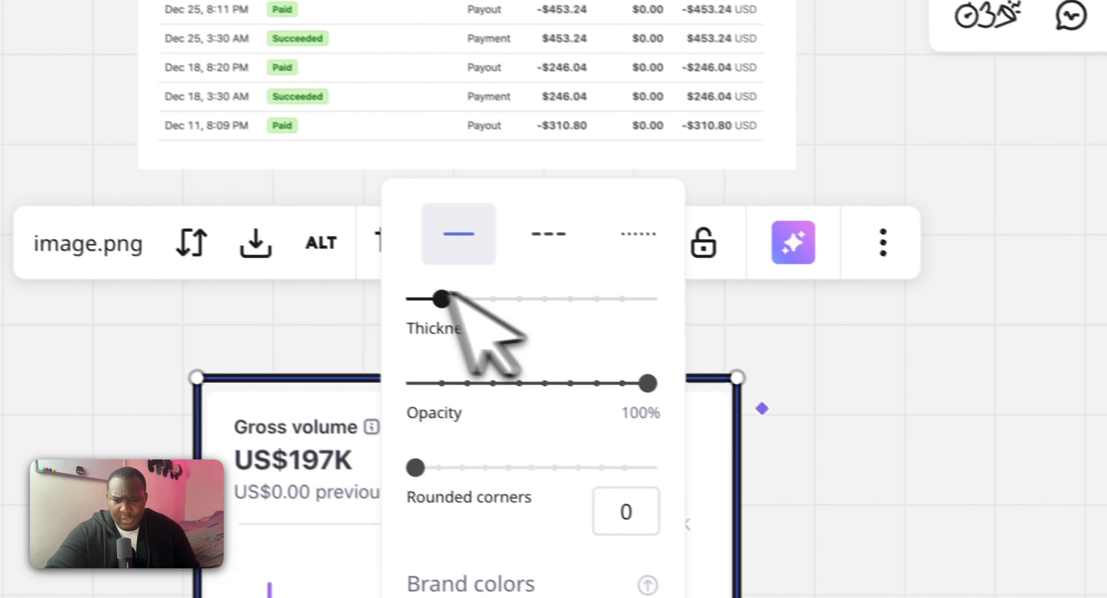
{"action": "left_click_drag", "start_coordinate": [535, 196], "coordinate": [522, 197]}
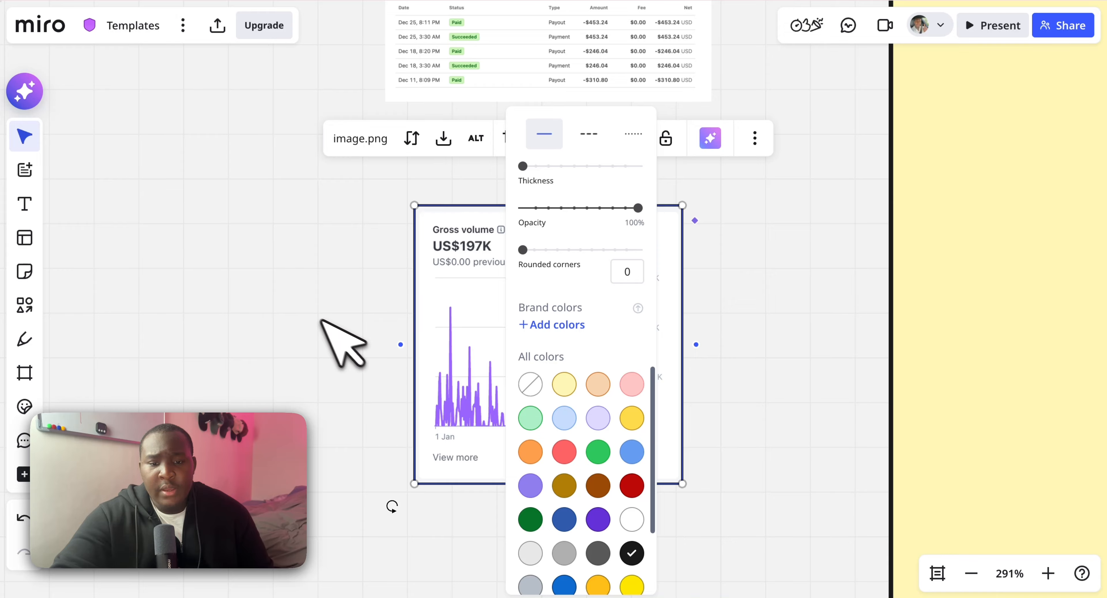
{"action": "left_click", "coordinate": [322, 320]}
- Search the tools for "image" and open Upload with My device as the source
{"action": "left_click", "coordinate": [23, 474]}
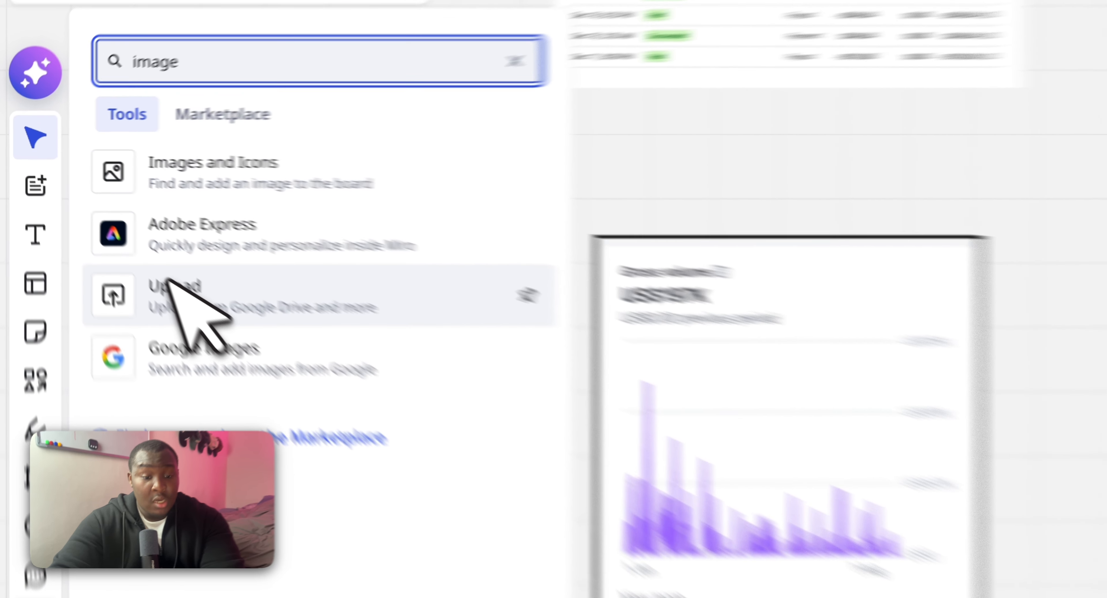
{"action": "left_click", "coordinate": [100, 246]}
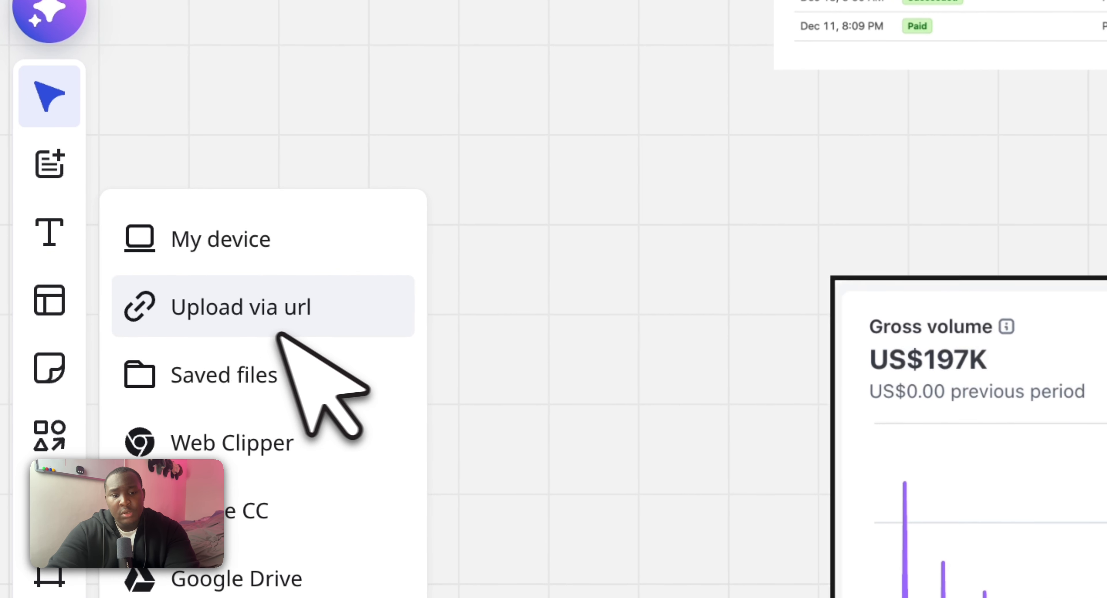
{"action": "left_click", "coordinate": [275, 239]}
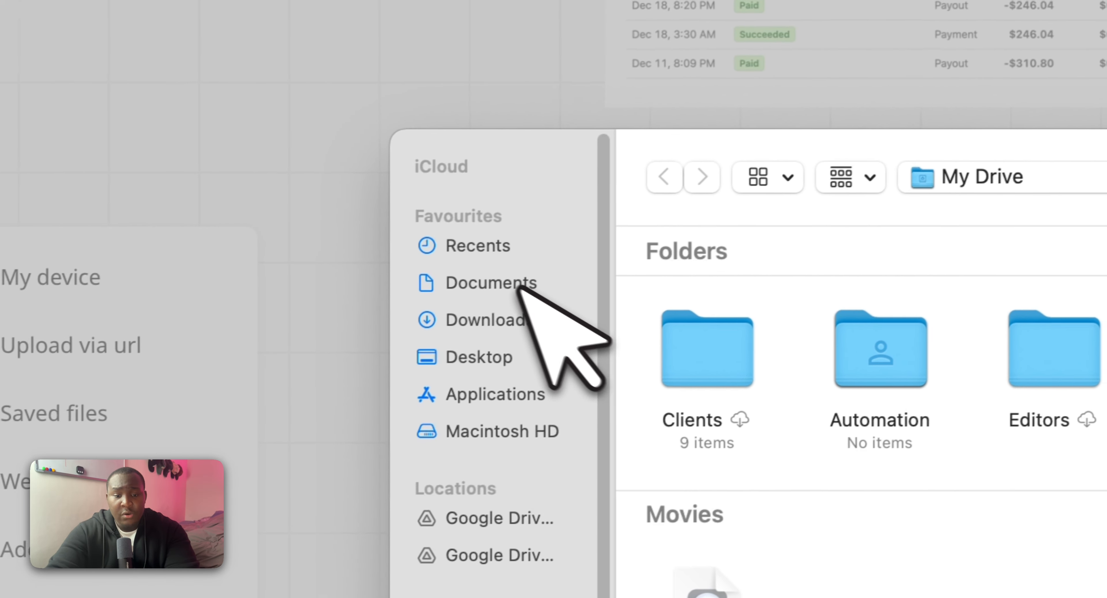
- Browse the favourite folders, including Applications and Documents, in the file picker
{"action": "left_click", "coordinate": [636, 258]}
{"action": "left_click", "coordinate": [623, 294]}
{"action": "left_click", "coordinate": [627, 369]}
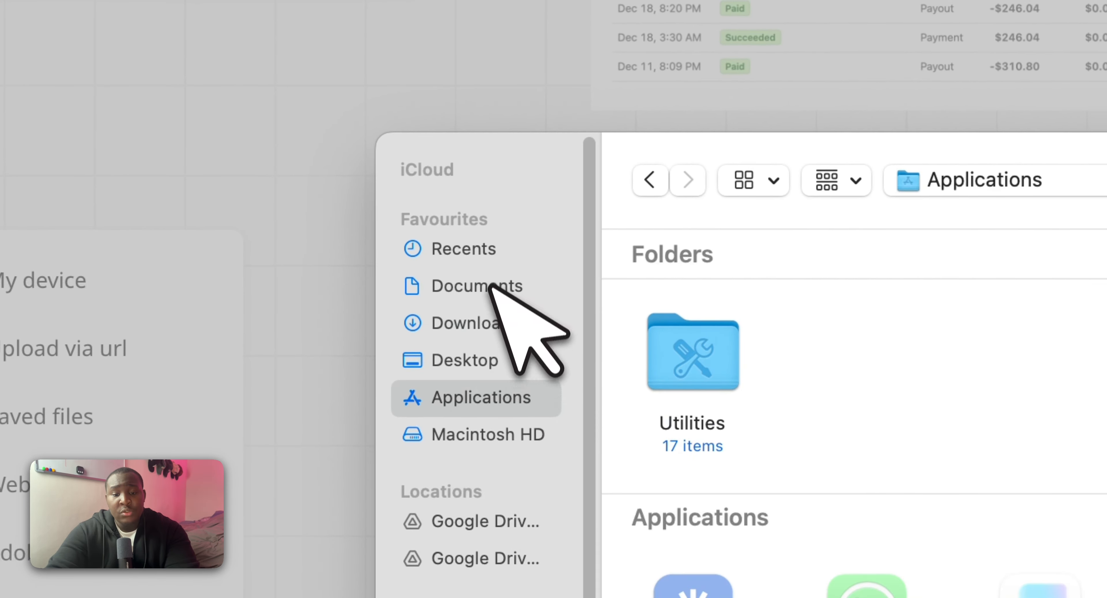
{"action": "left_click", "coordinate": [490, 287]}
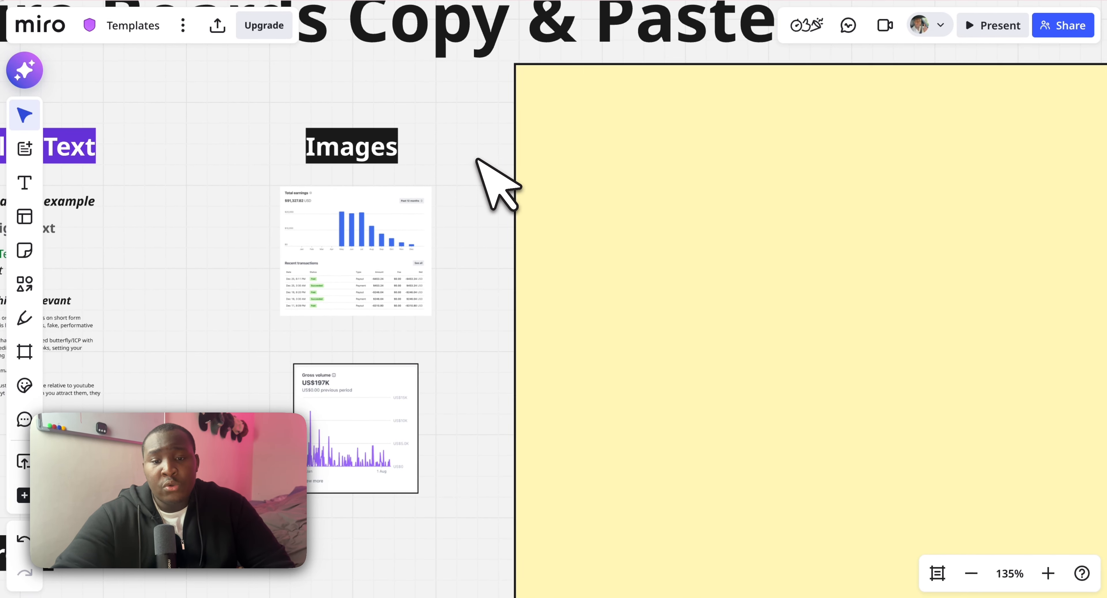
- Switch to ChatGPT and read through its answer to the request for a funnel diagram for a Miro board
{"action": "scroll", "coordinate": [491, 159], "scroll_direction": "left", "scroll_amount": 2}
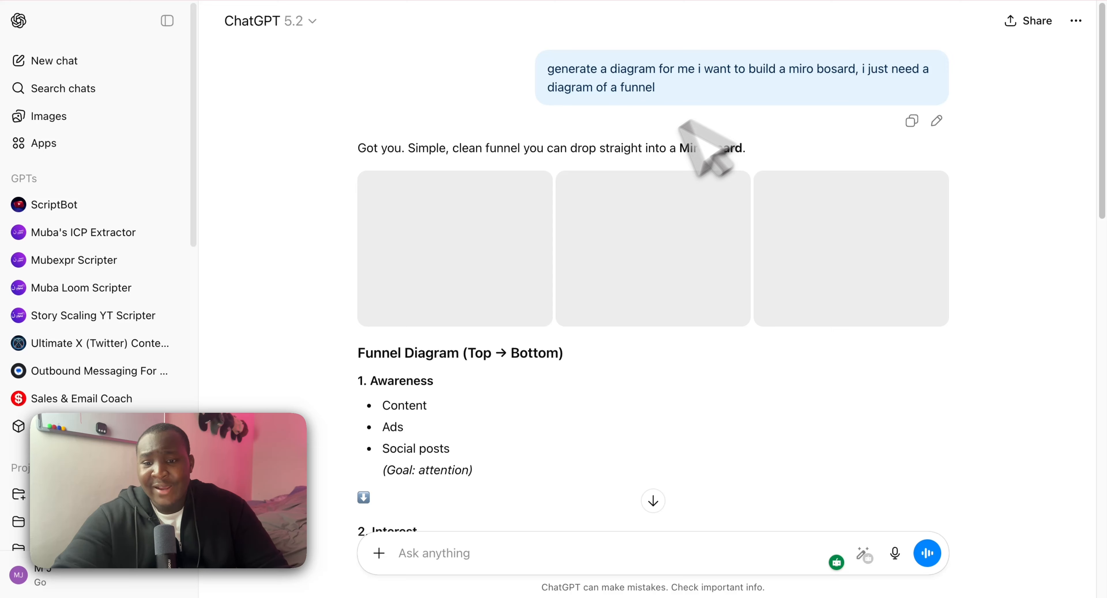
{"action": "scroll", "coordinate": [623, 287], "scroll_direction": "down", "scroll_amount": 10}
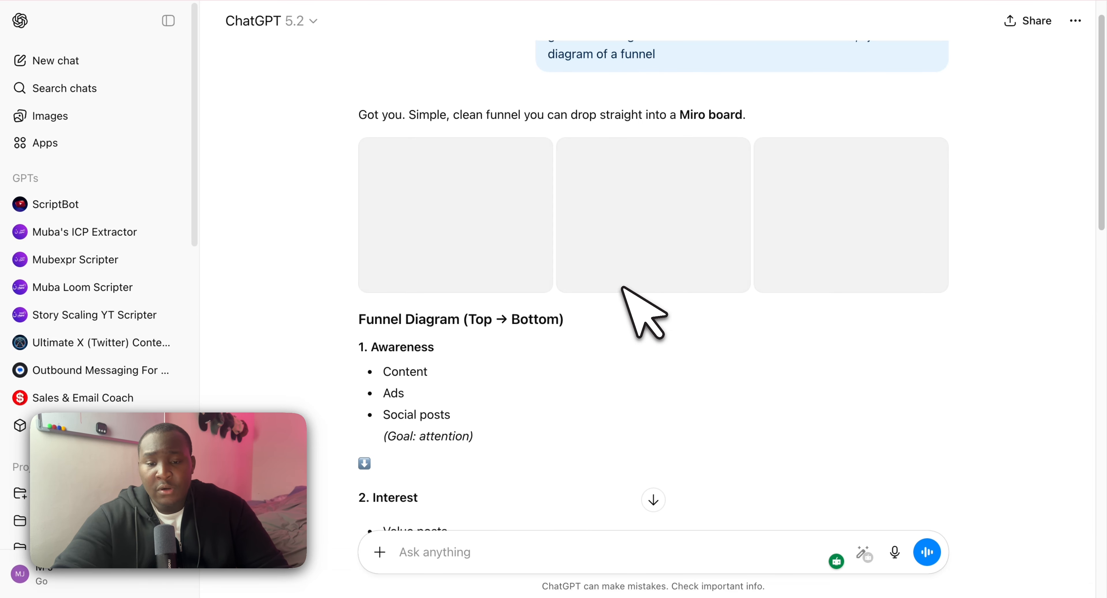
{"action": "scroll", "coordinate": [623, 287], "scroll_direction": "up", "scroll_amount": 10}
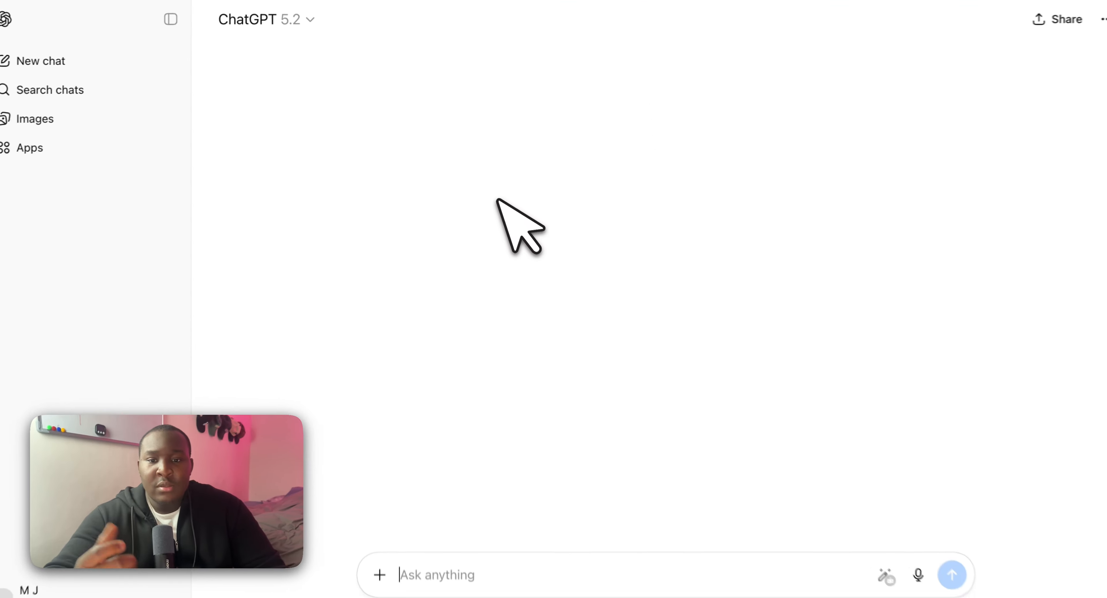
{"action": "scroll", "coordinate": [493, 195], "scroll_direction": "up", "scroll_amount": 1}
{"action": "scroll", "coordinate": [493, 194], "scroll_direction": "down", "scroll_amount": 4}
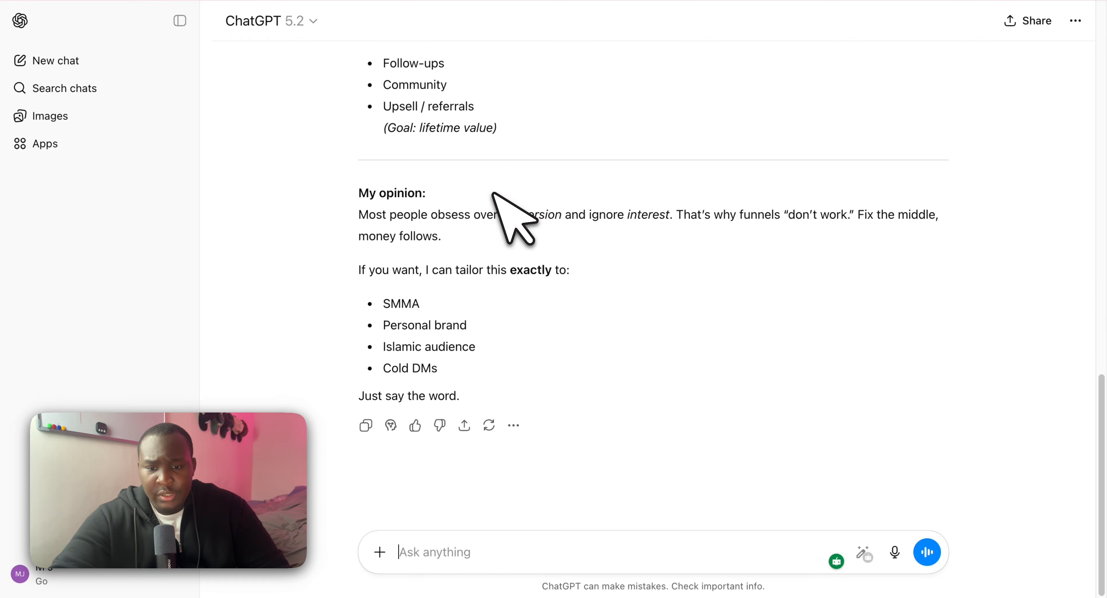
{"action": "scroll", "coordinate": [493, 194], "scroll_direction": "up", "scroll_amount": 15}
{"action": "scroll", "coordinate": [493, 194], "scroll_direction": "down", "scroll_amount": 10}
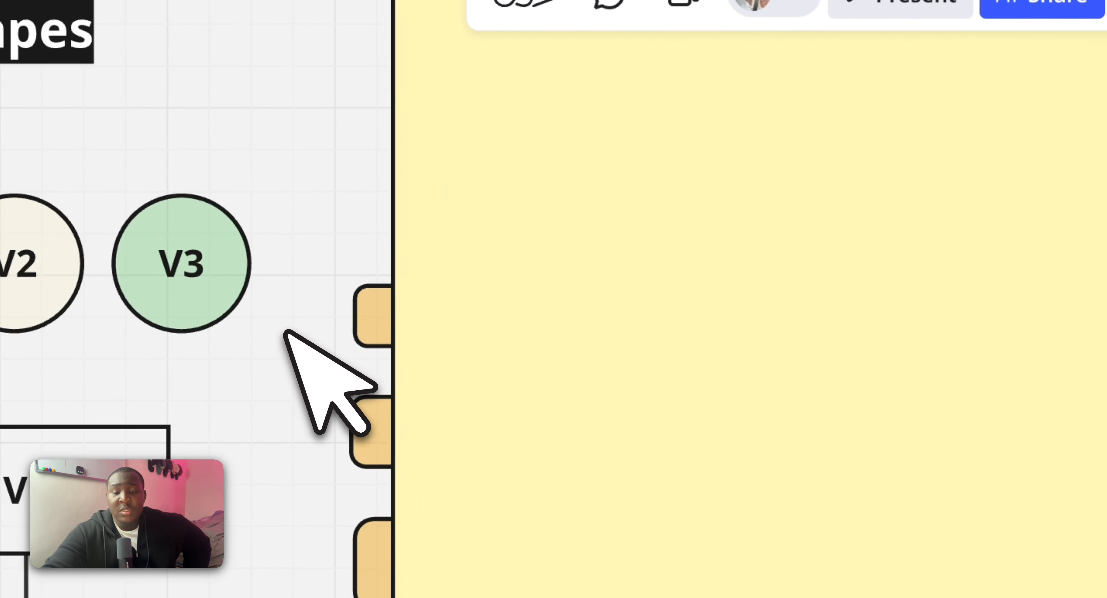
- Back in Miro, shrink the yellow rectangle further from its left edge to uncover the whole Shapes section
{"action": "left_click_drag", "start_coordinate": [402, 241], "coordinate": [1013, 200]}
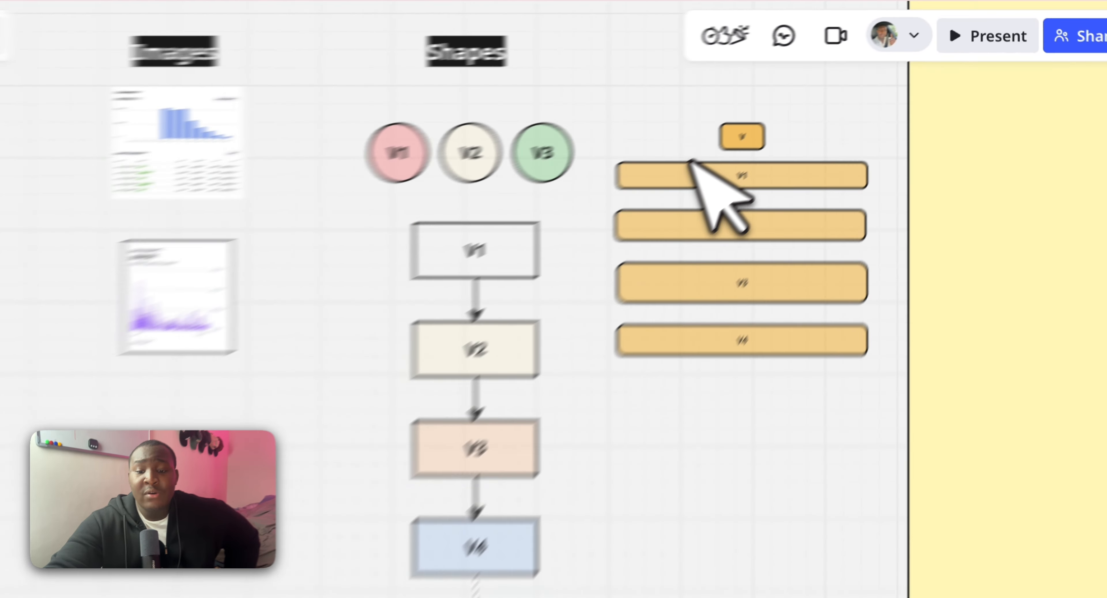
{"action": "scroll", "coordinate": [781, 114], "scroll_direction": "up", "scroll_amount": 3}
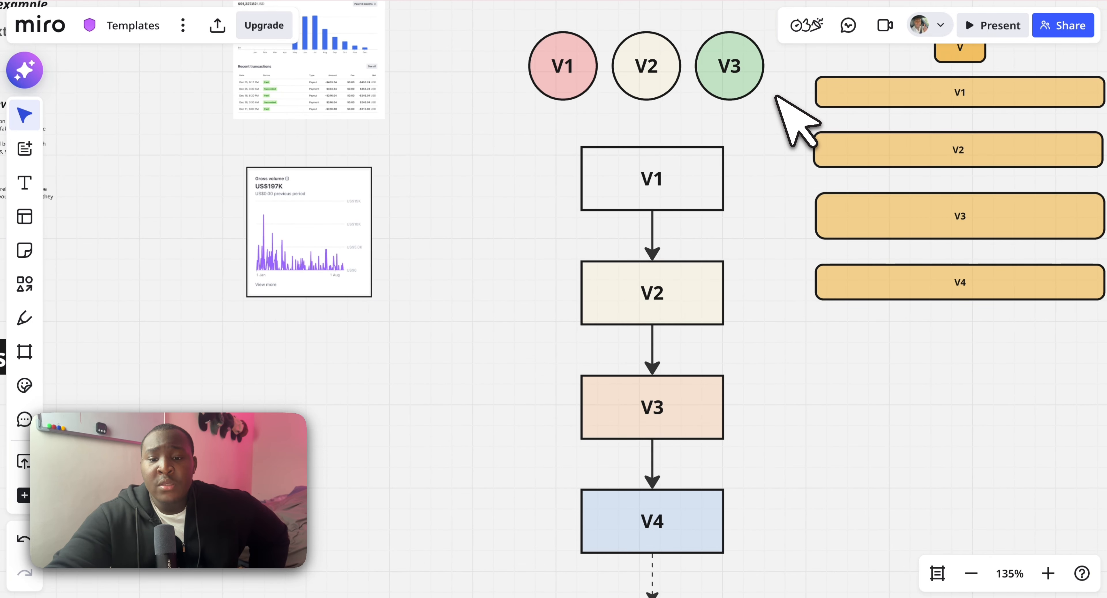
- Try moving the pink V1 circle up and away from the V2 circle, and undo the move
{"action": "scroll", "coordinate": [778, 99], "scroll_direction": "up", "scroll_amount": 2}
{"action": "left_click_drag", "start_coordinate": [563, 106], "coordinate": [524, 86]}
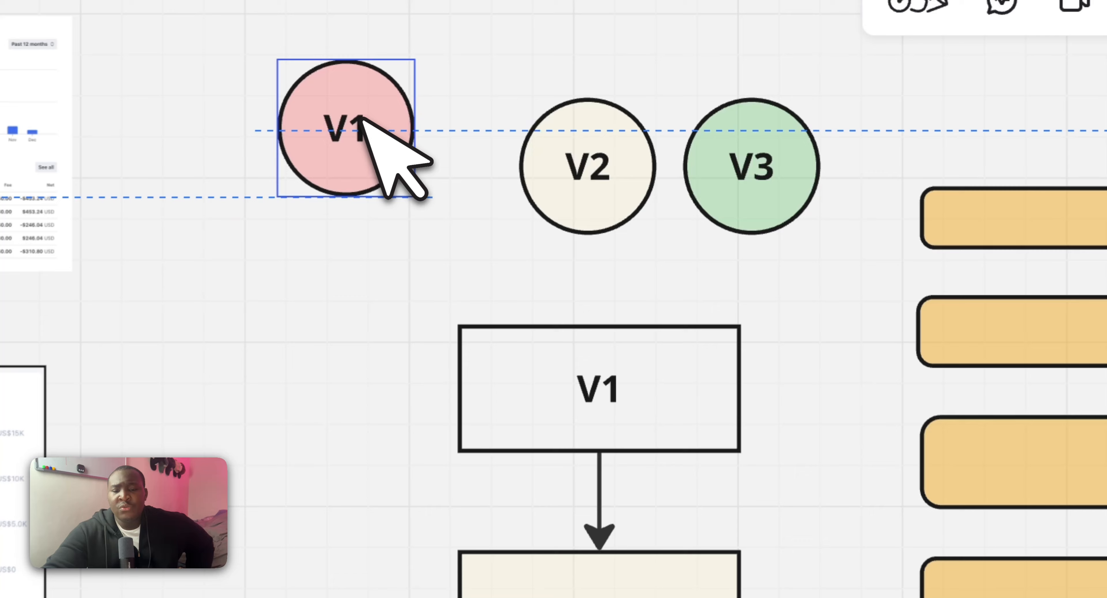
{"action": "left_click_drag", "start_coordinate": [363, 119], "coordinate": [360, 119]}
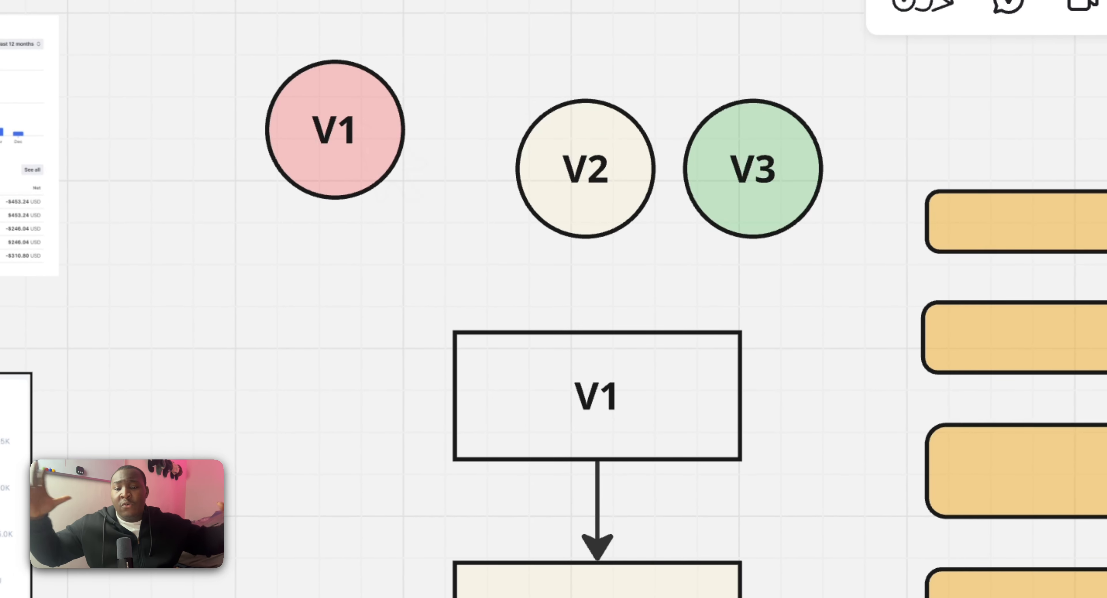
{"action": "key", "text": "ctrl+z"}
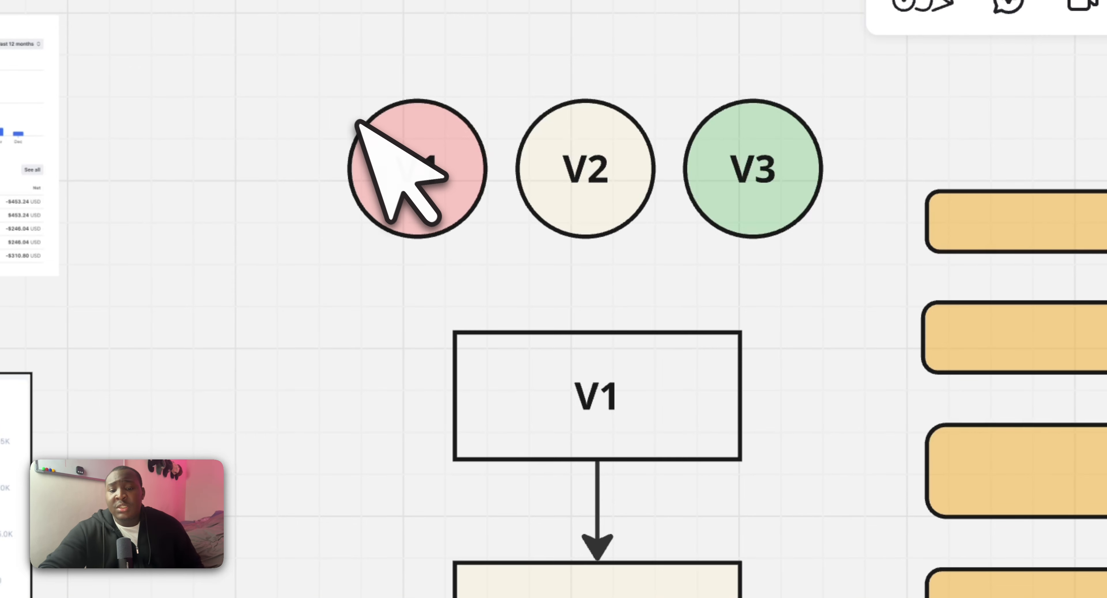
- Select the V1, V2 and V3 circles together, and open the V3 circle's text for editing
{"action": "left_click_drag", "start_coordinate": [326, 94], "coordinate": [796, 143]}
{"action": "scroll", "coordinate": [796, 143], "scroll_direction": "right", "scroll_amount": 3}
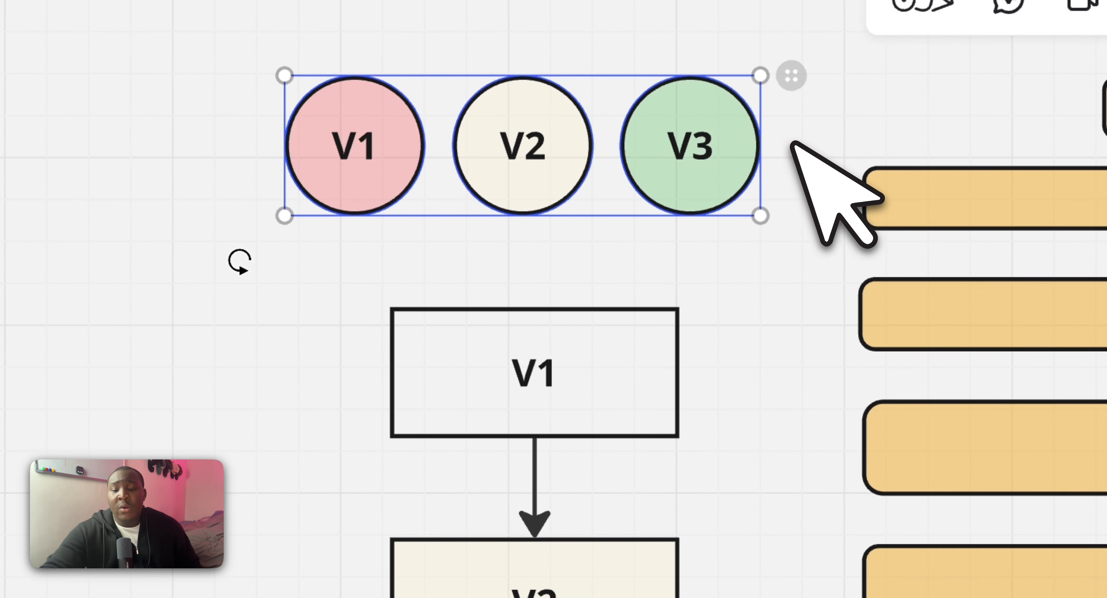
{"action": "double_click", "coordinate": [708, 141]}
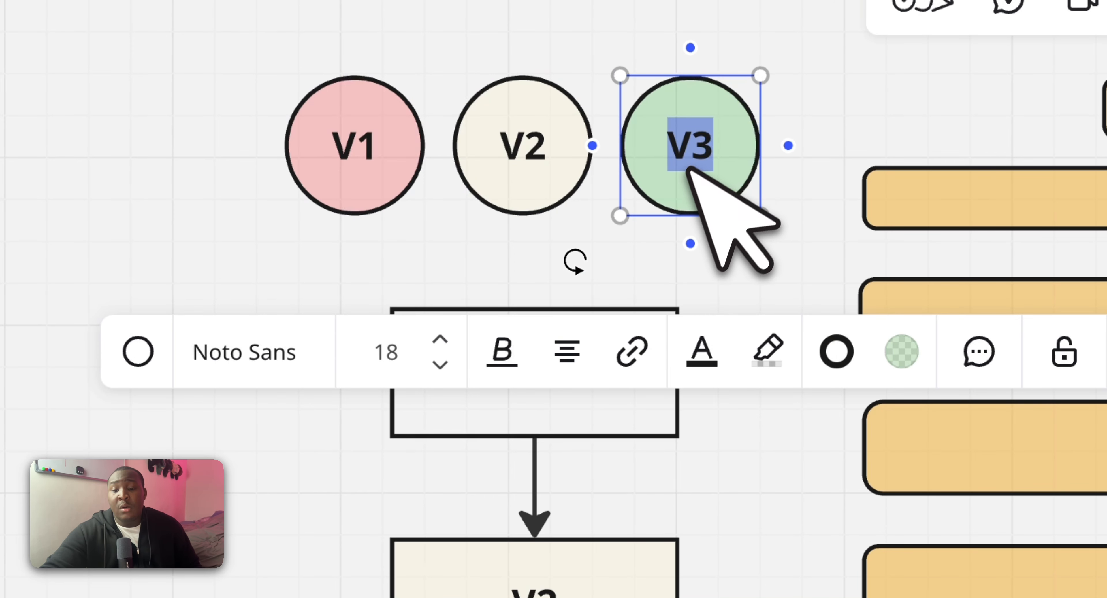
- Select the V2 box in the vertical flowchart and look through the connected boxes below it
{"action": "scroll", "coordinate": [684, 174], "scroll_direction": "down", "scroll_amount": 3}
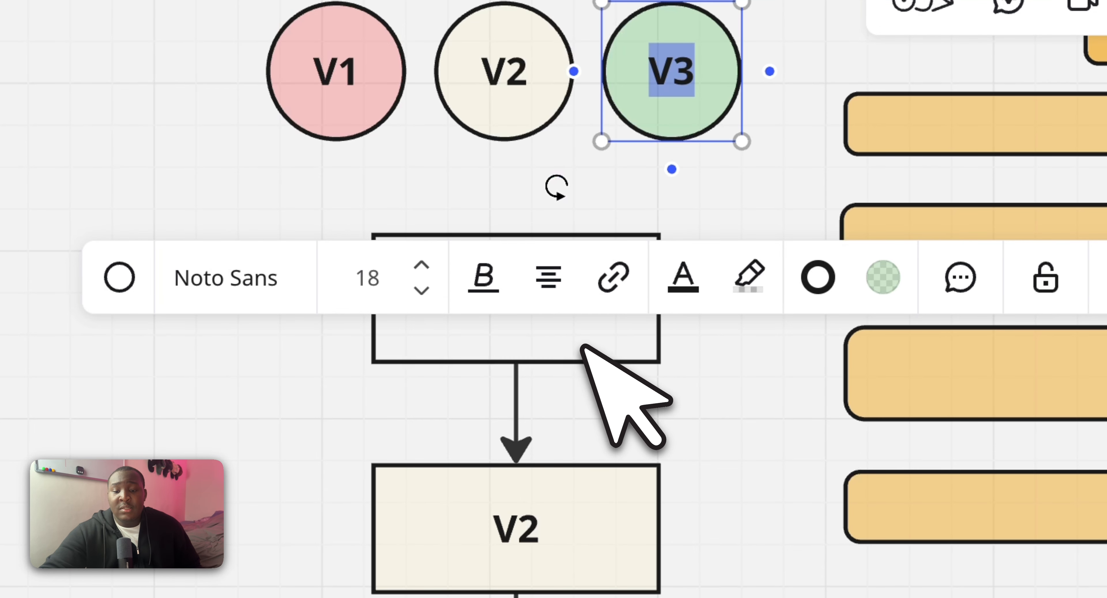
{"action": "left_click", "coordinate": [583, 346]}
{"action": "left_click", "coordinate": [572, 521]}
{"action": "scroll", "coordinate": [511, 361], "scroll_direction": "down", "scroll_amount": 8}
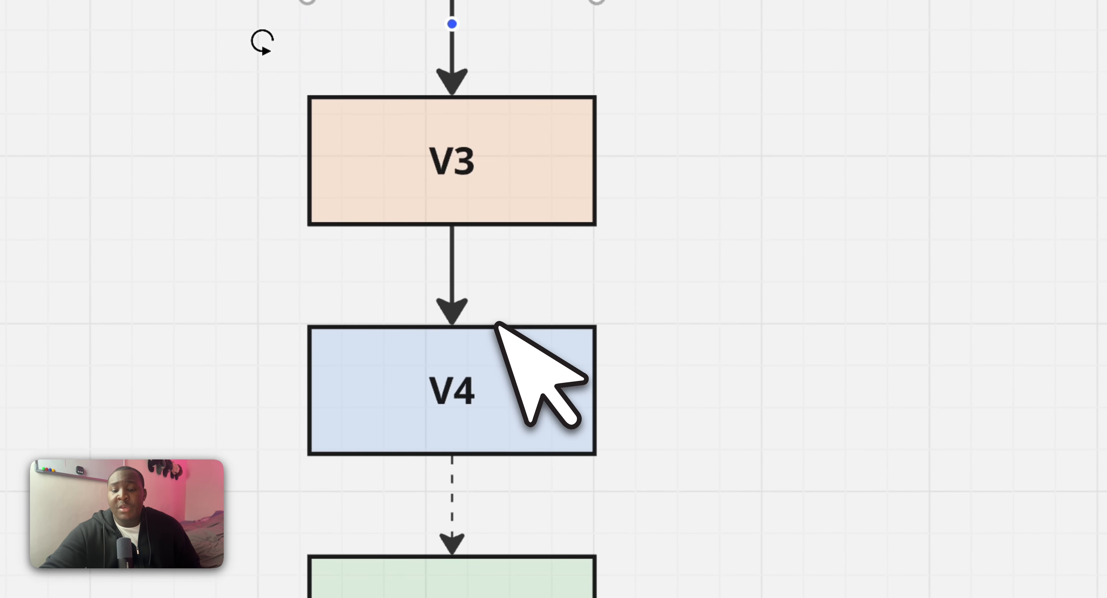
- Examine the orange rounded bars beside the flowchart and how the Shapes section sits on the whole board
{"action": "scroll", "coordinate": [475, 500], "scroll_direction": "up", "scroll_amount": 10}
{"action": "scroll", "coordinate": [471, 500], "scroll_direction": "right", "scroll_amount": 8}
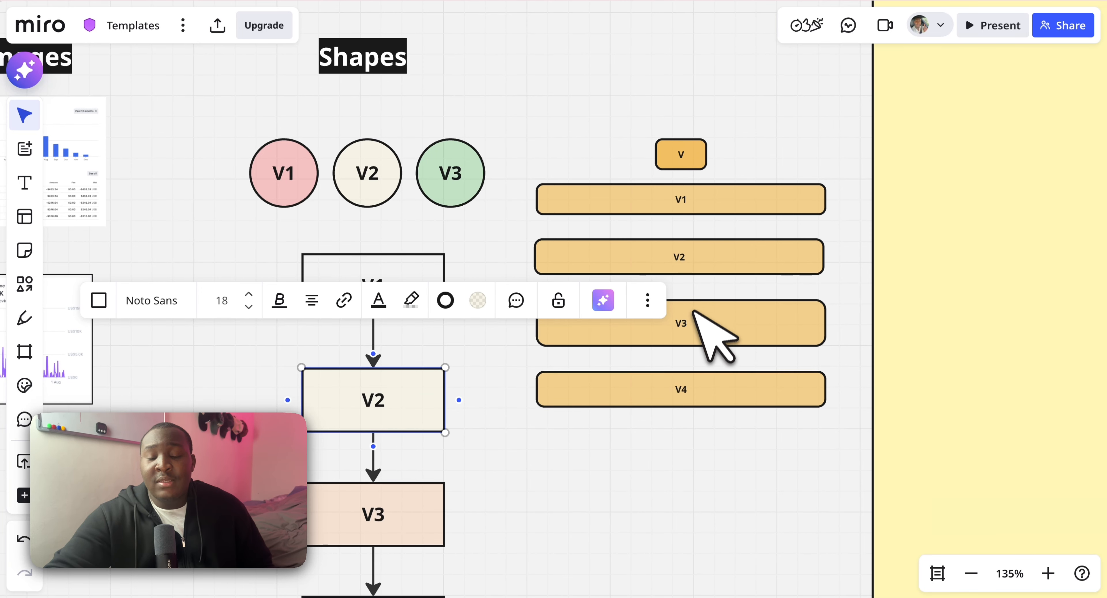
{"action": "scroll", "coordinate": [694, 320], "scroll_direction": "down", "scroll_amount": 1}
{"action": "scroll", "coordinate": [694, 320], "scroll_direction": "right", "scroll_amount": 1}
{"action": "scroll", "coordinate": [693, 320], "scroll_direction": "down", "scroll_amount": 5}
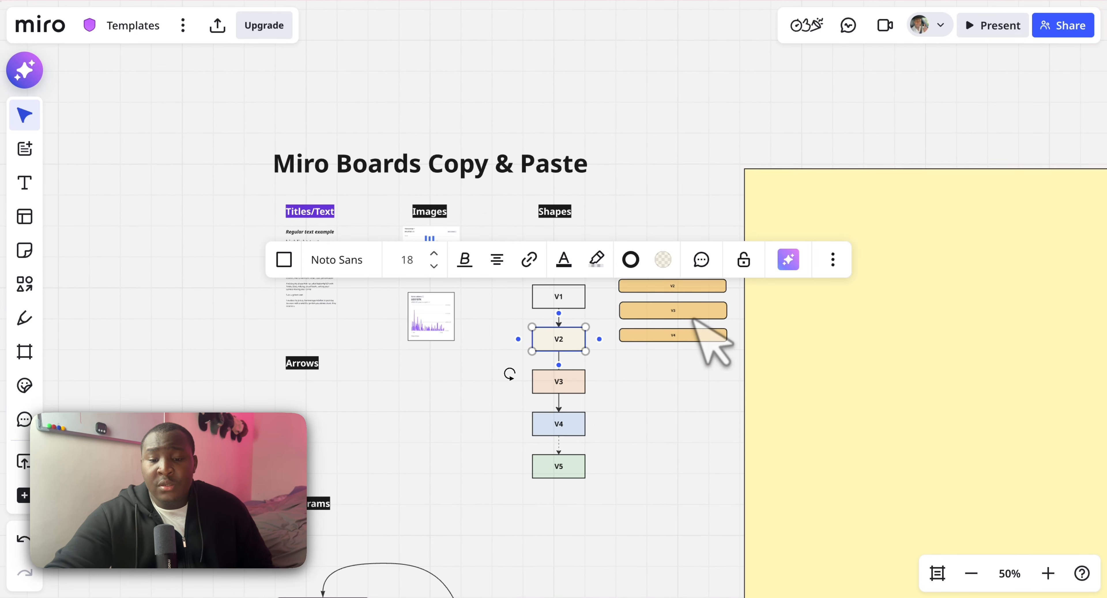
{"action": "scroll", "coordinate": [693, 319], "scroll_direction": "up", "scroll_amount": 3}
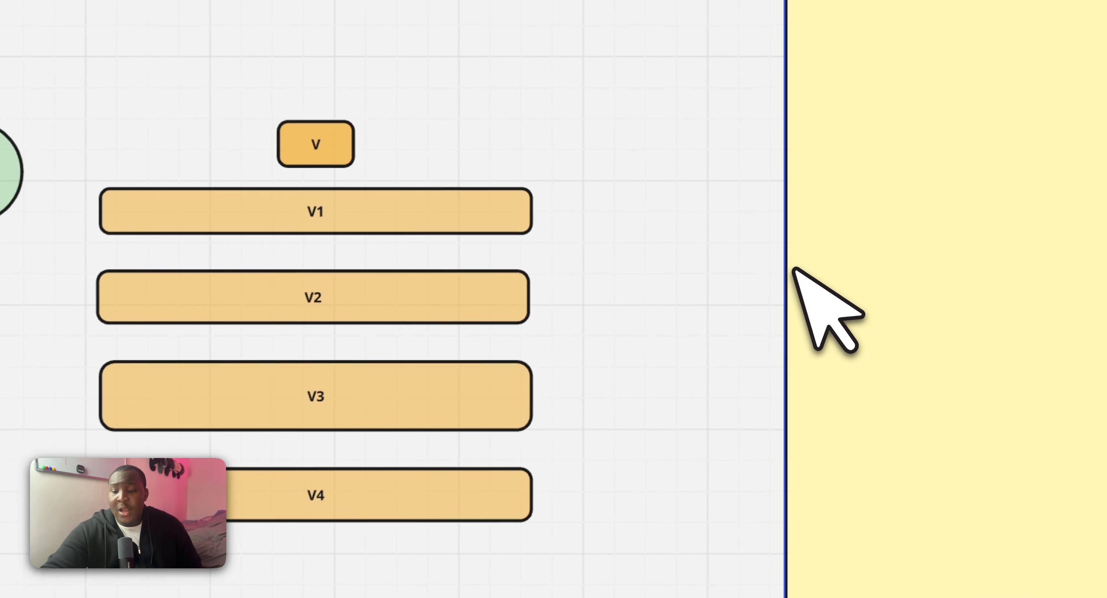
- Move the large yellow rectangle over the Diagrams section so it covers the flowchart below the Arrows heading
{"action": "scroll", "coordinate": [143, 316], "scroll_direction": "down", "scroll_amount": 6}
{"action": "left_click_drag", "start_coordinate": [297, 302], "coordinate": [891, 95]}
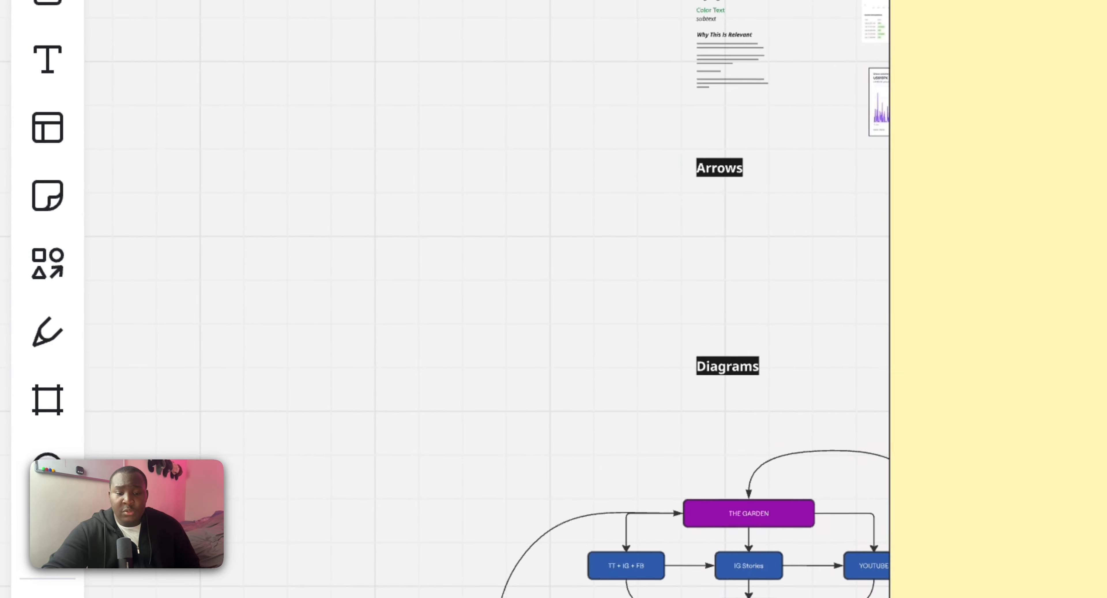
{"action": "left_click_drag", "start_coordinate": [891, 131], "coordinate": [507, 423]}
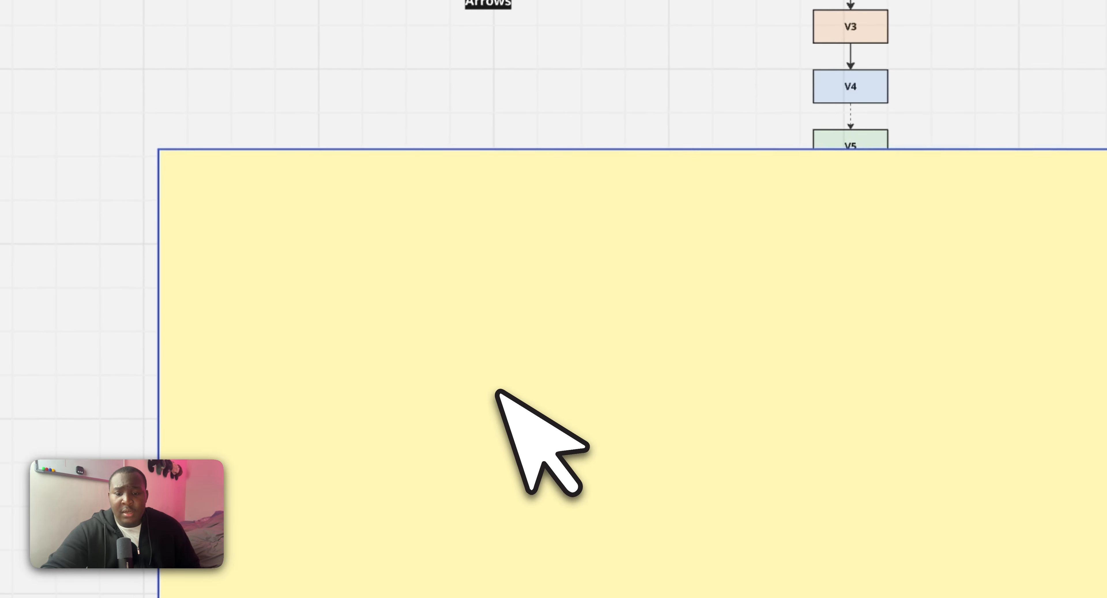
- Draw a curved arrow connector from the bottom of the orange V4 bar to the V3 box in the vertical flowchart
{"action": "scroll", "coordinate": [418, 258], "scroll_direction": "up", "scroll_amount": 4}
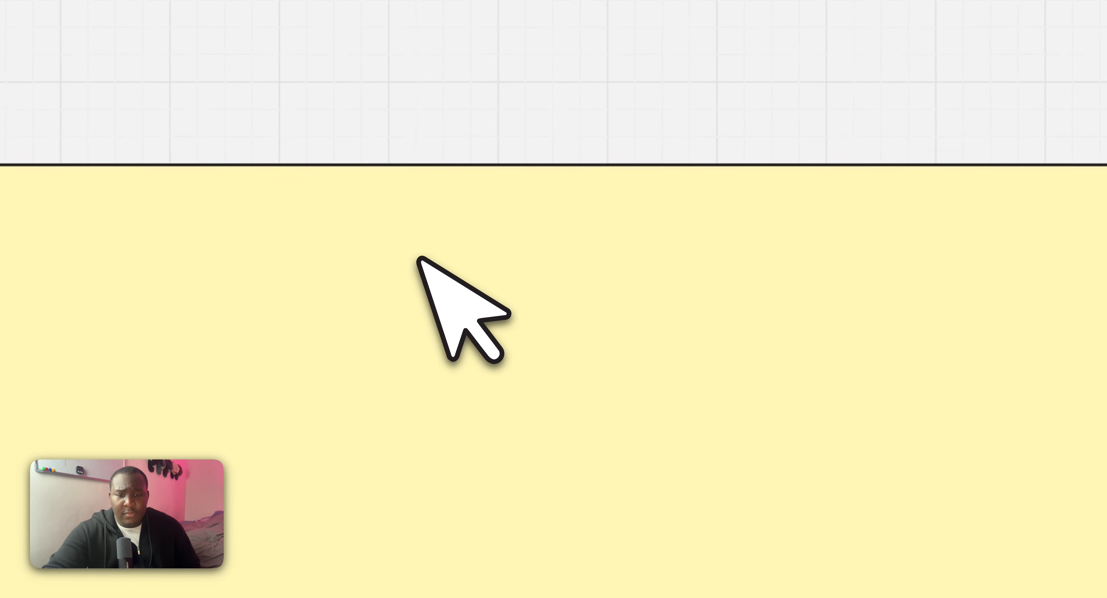
{"action": "scroll", "coordinate": [419, 252], "scroll_direction": "up", "scroll_amount": 10}
{"action": "scroll", "coordinate": [419, 252], "scroll_direction": "down", "scroll_amount": 5}
{"action": "scroll", "coordinate": [418, 252], "scroll_direction": "right", "scroll_amount": 8}
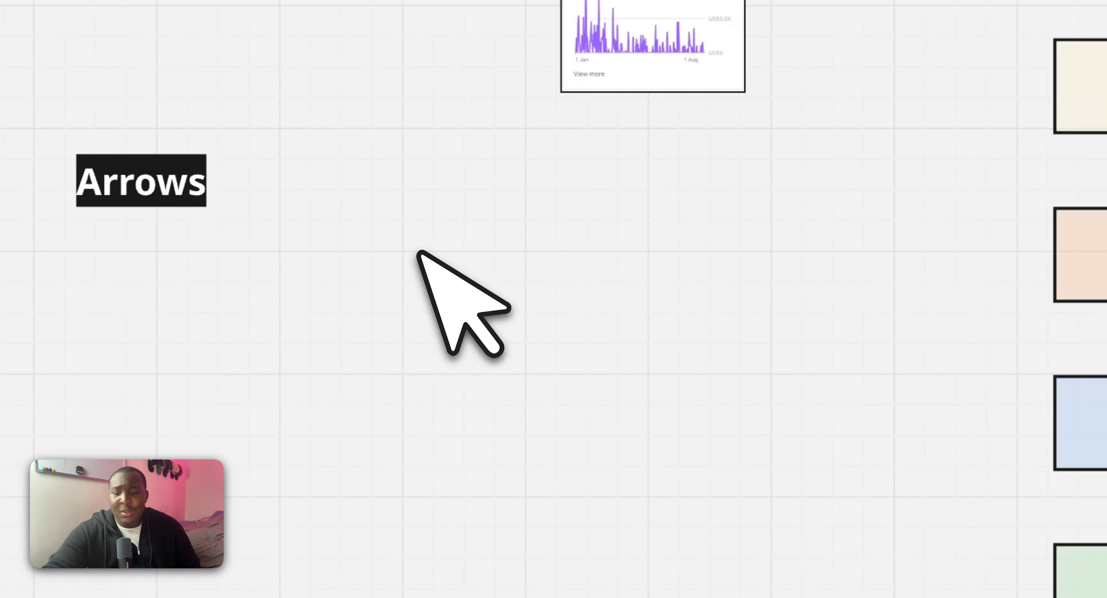
{"action": "left_click", "coordinate": [511, 245]}
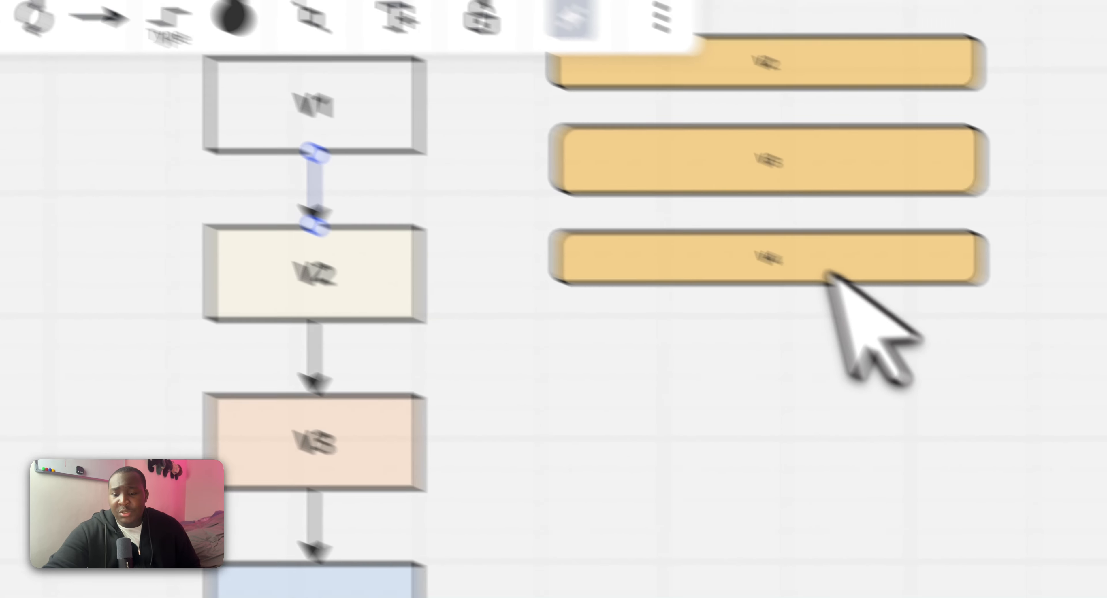
{"action": "left_click", "coordinate": [1053, 340]}
{"action": "left_click_drag", "start_coordinate": [945, 366], "coordinate": [1031, 499]}
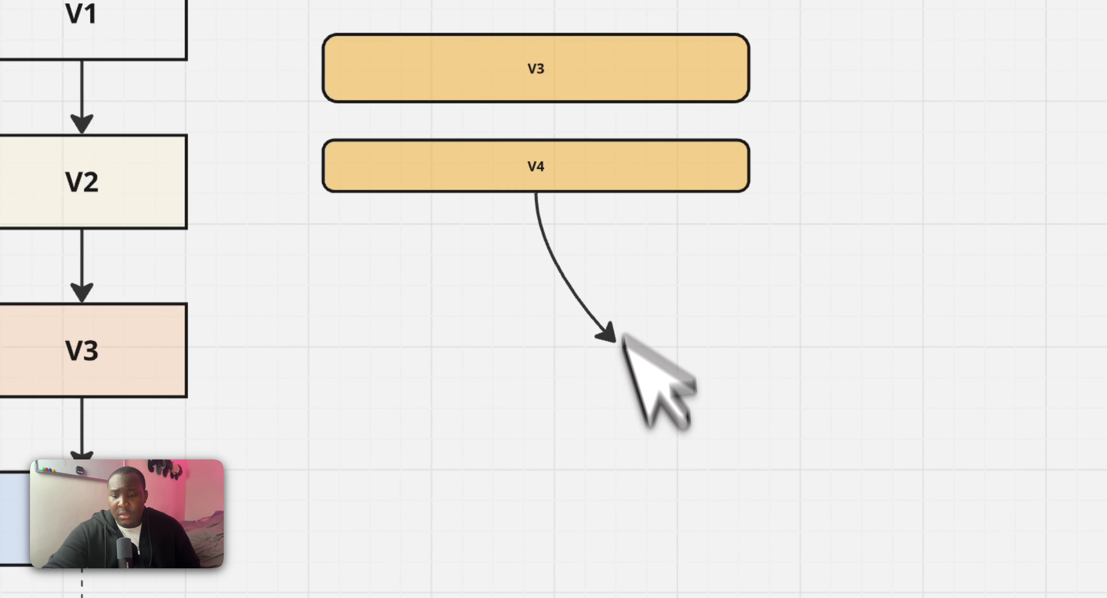
{"action": "left_click_drag", "start_coordinate": [623, 338], "coordinate": [194, 354]}
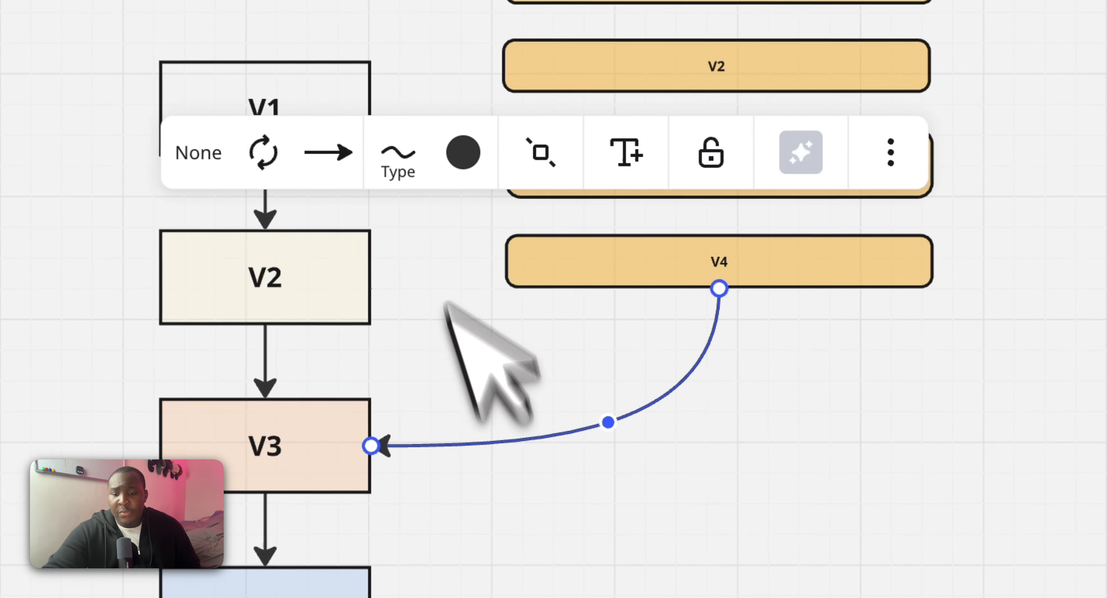
- Try a dashed style and a much thicker line on the curved connector, and restore its thin solid line
{"action": "left_click", "coordinate": [398, 169]}
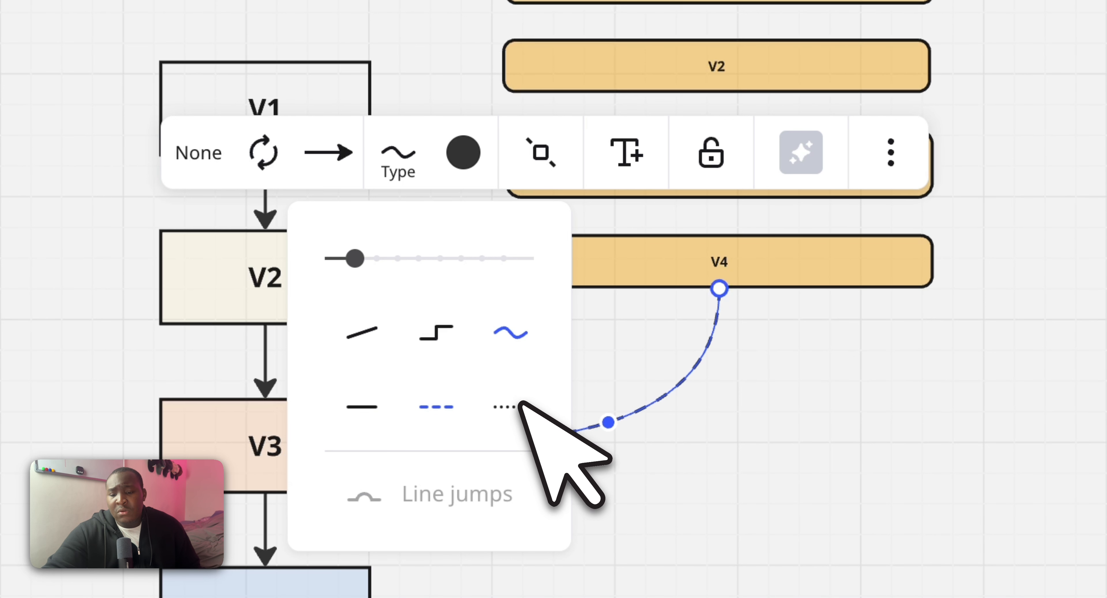
{"action": "left_click", "coordinate": [827, 462]}
{"action": "left_click", "coordinate": [651, 412]}
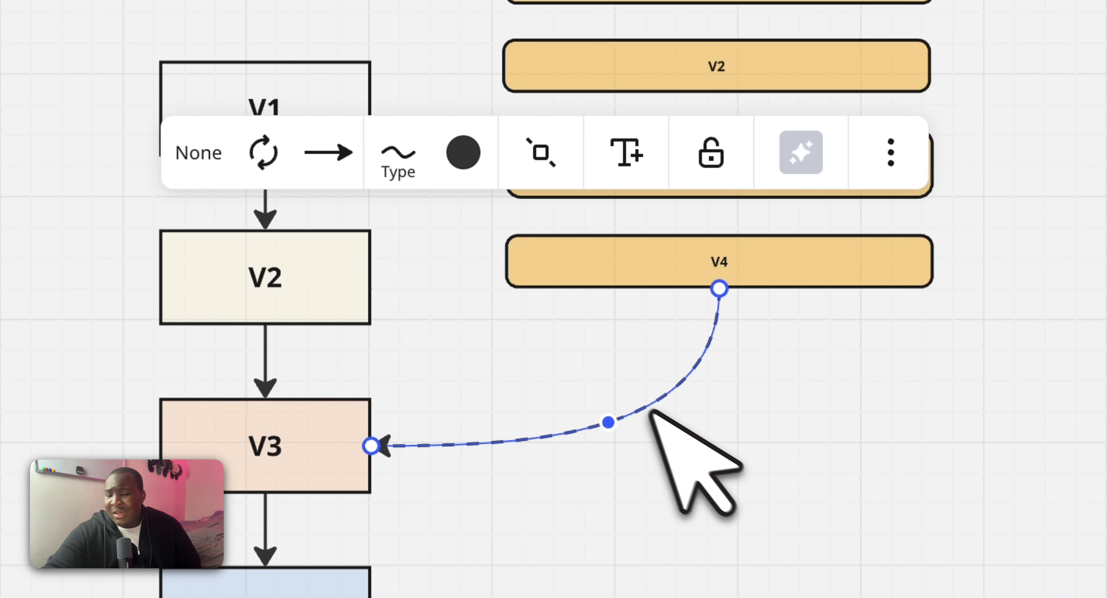
{"action": "left_click", "coordinate": [400, 159]}
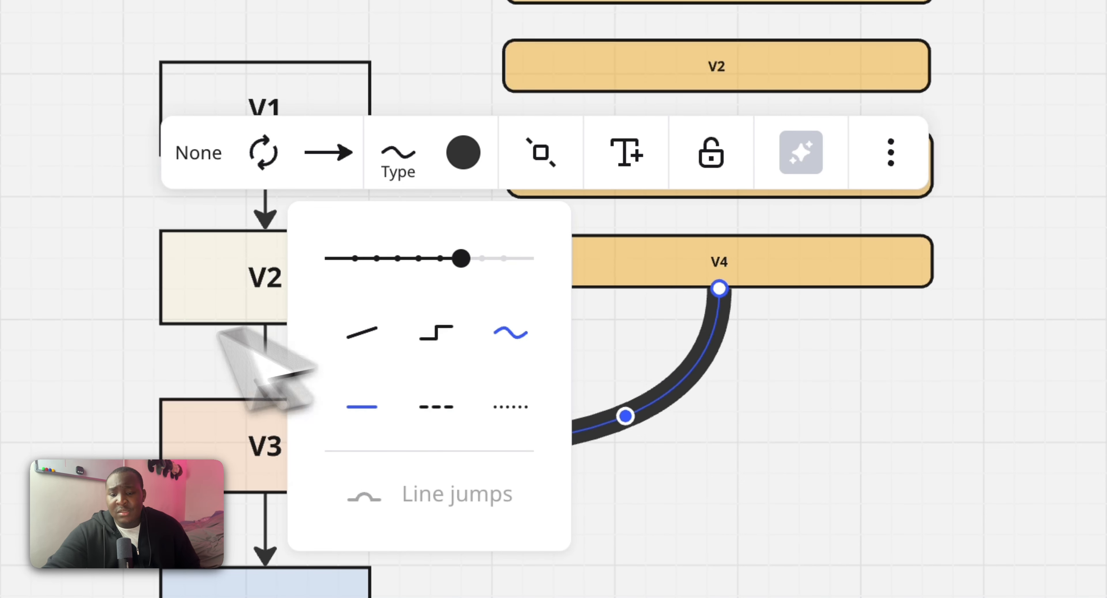
{"action": "left_click_drag", "start_coordinate": [228, 329], "coordinate": [226, 327]}
{"action": "left_click", "coordinate": [346, 254]}
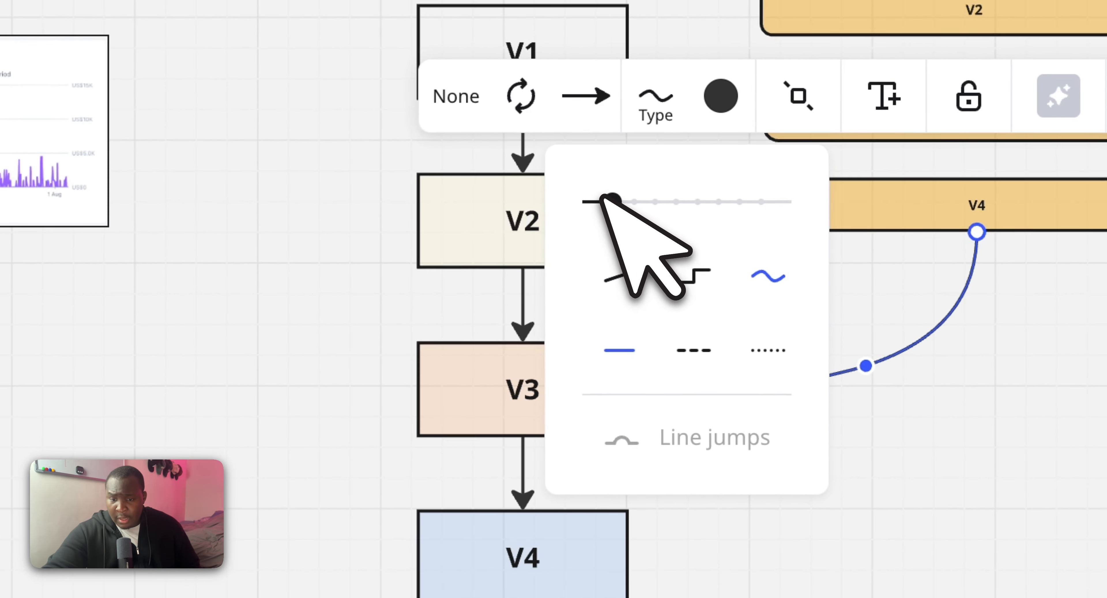
- Look through the full set of end arrowhead styles for the curved connector, and leave its style as it is
{"action": "left_click", "coordinate": [583, 94]}
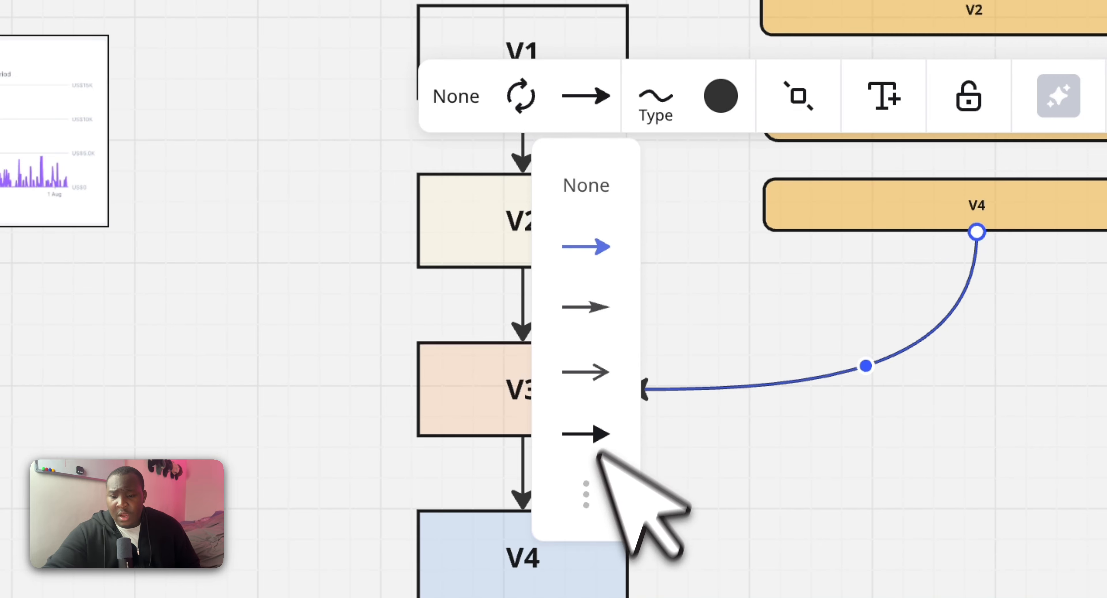
{"action": "left_click", "coordinate": [580, 499]}
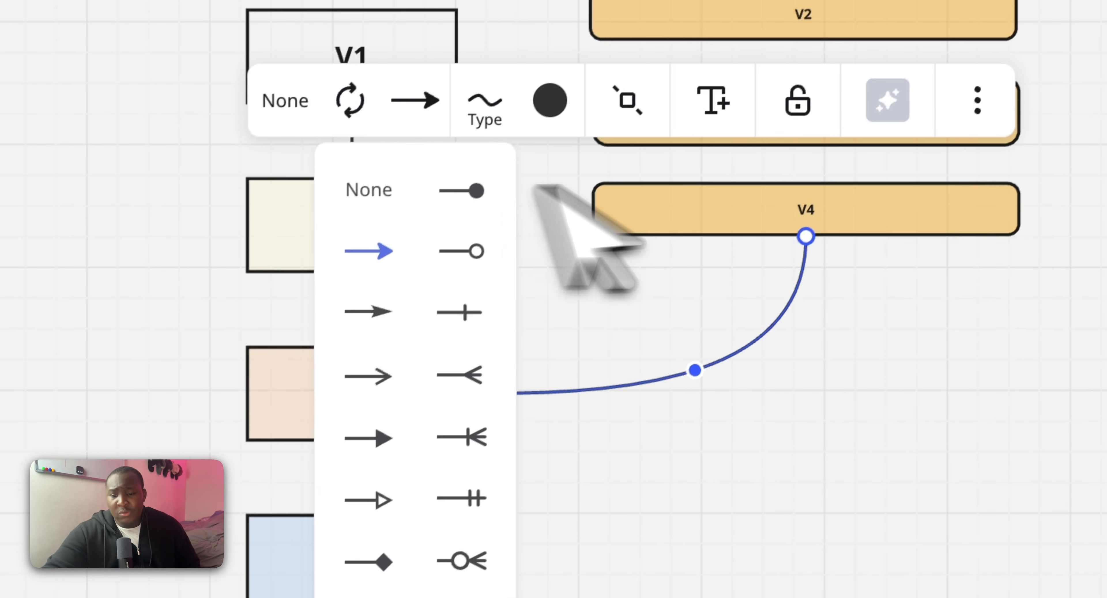
{"action": "left_click", "coordinate": [621, 108]}
{"action": "left_click", "coordinate": [614, 343]}
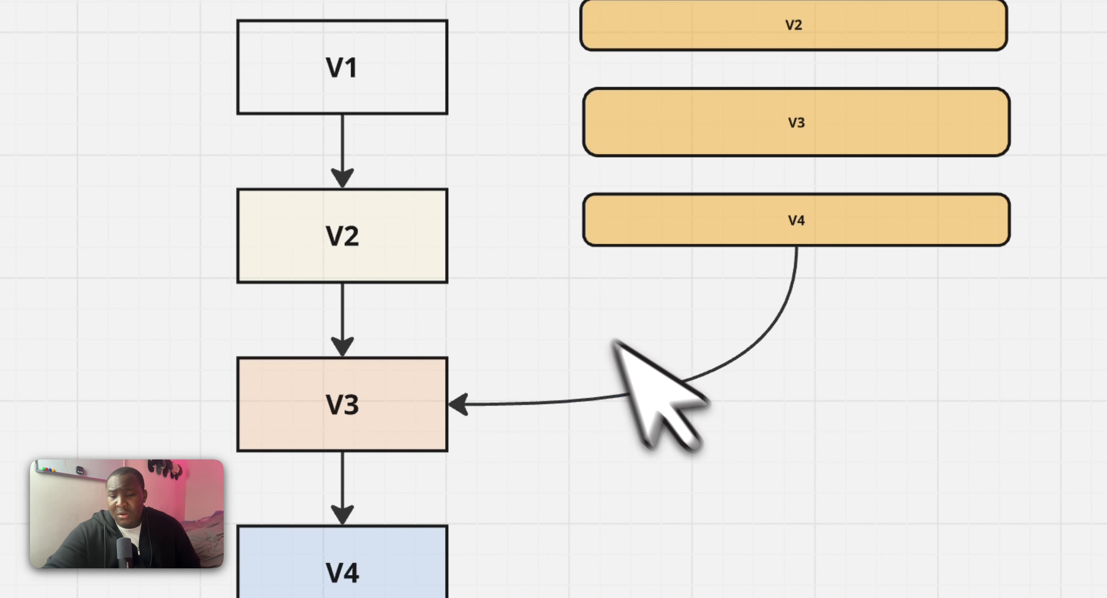
{"action": "left_click", "coordinate": [683, 380]}
{"action": "left_click_drag", "start_coordinate": [694, 377], "coordinate": [656, 356]}
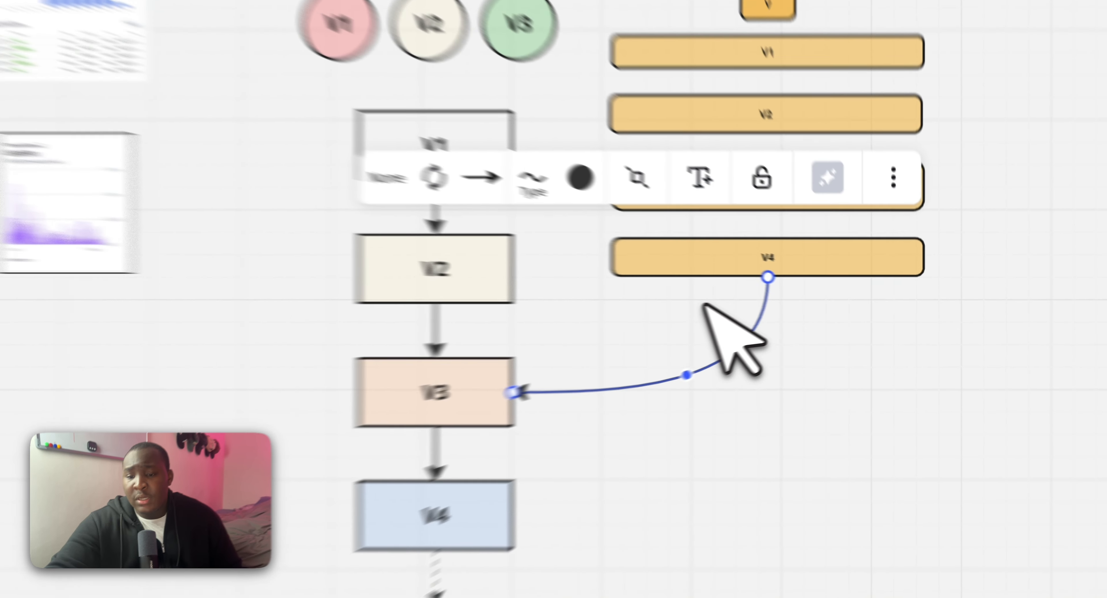
{"action": "left_click", "coordinate": [777, 303]}
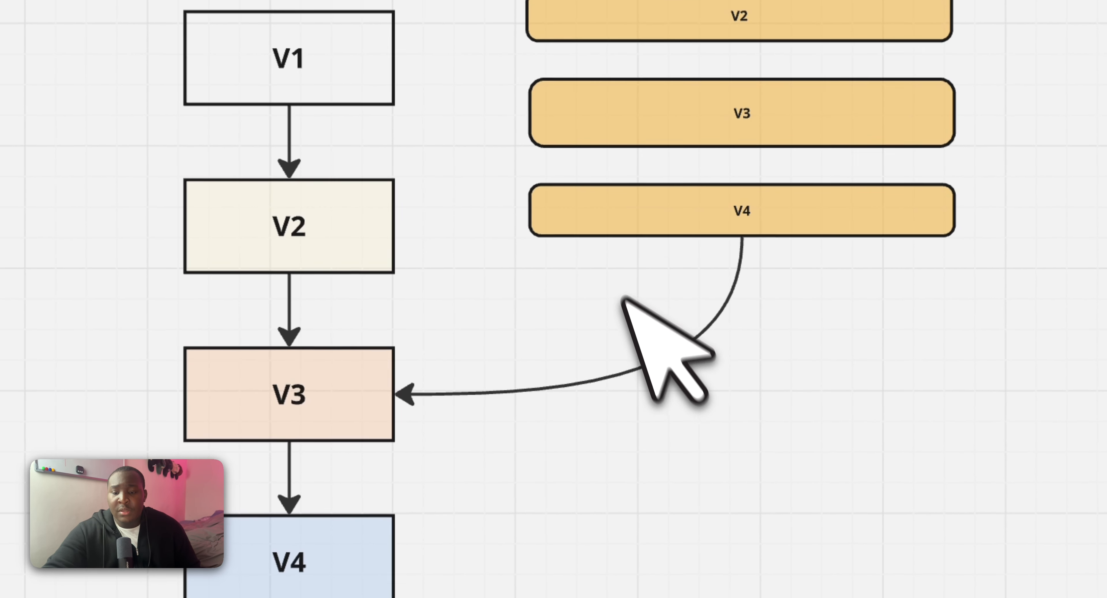
- Connect the orange V4 bar's left side to the V3 box's upper right edge, and move the first connector's end lower on that edge
{"action": "left_click", "coordinate": [578, 197]}
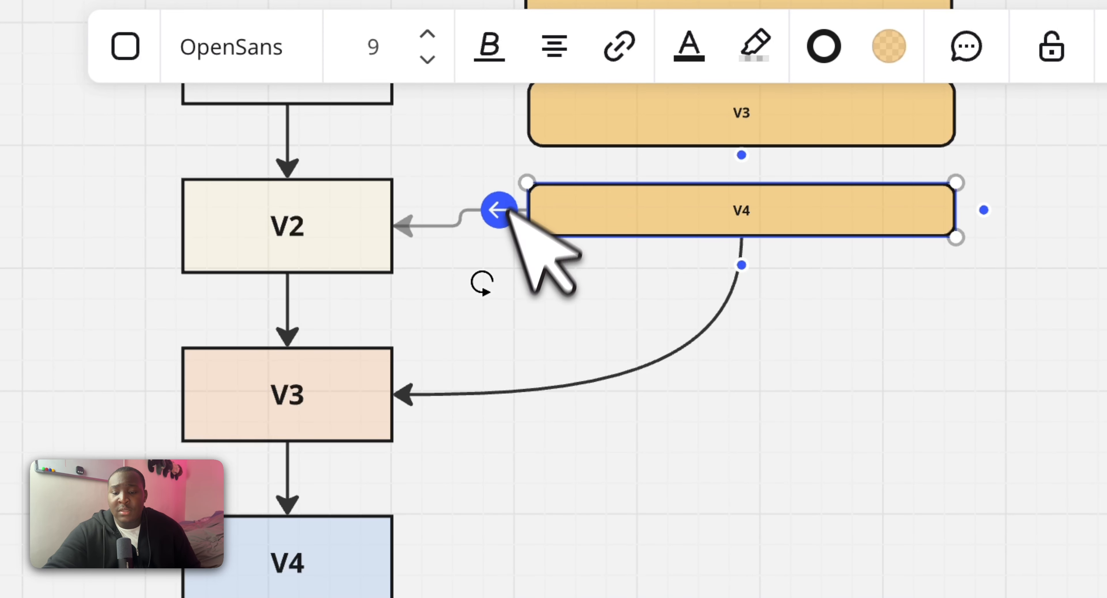
{"action": "left_click_drag", "start_coordinate": [508, 209], "coordinate": [418, 340]}
{"action": "left_click_drag", "start_coordinate": [401, 382], "coordinate": [402, 432]}
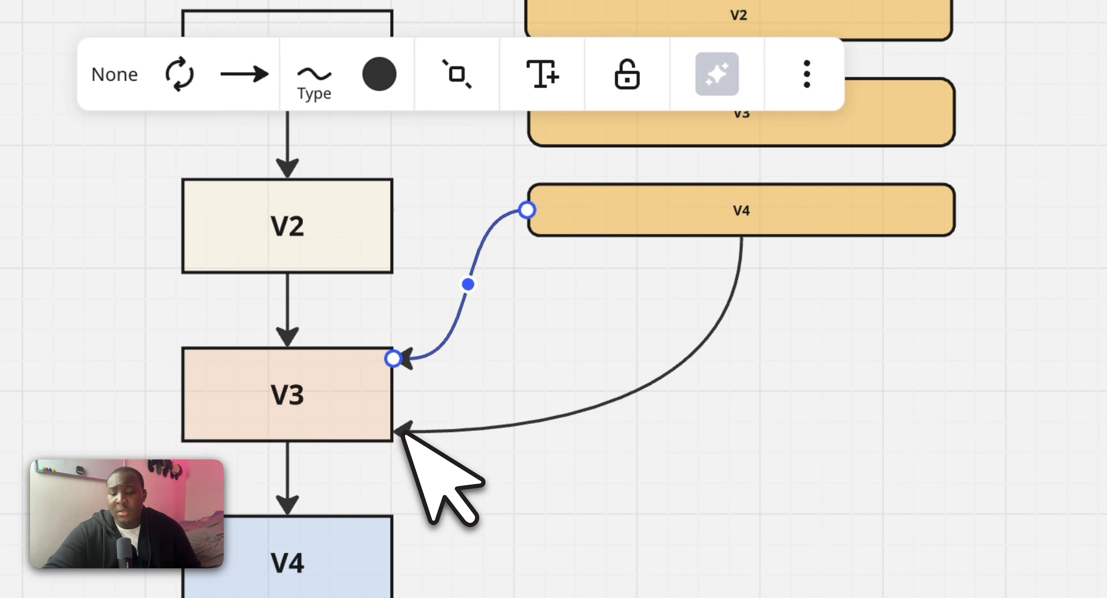
- Draw a curved arrow connector from the V3 box's right side back to the bottom of the orange V4 bar
{"action": "left_click", "coordinate": [403, 398]}
{"action": "left_click", "coordinate": [389, 395]}
{"action": "left_click_drag", "start_coordinate": [427, 396], "coordinate": [729, 236]}
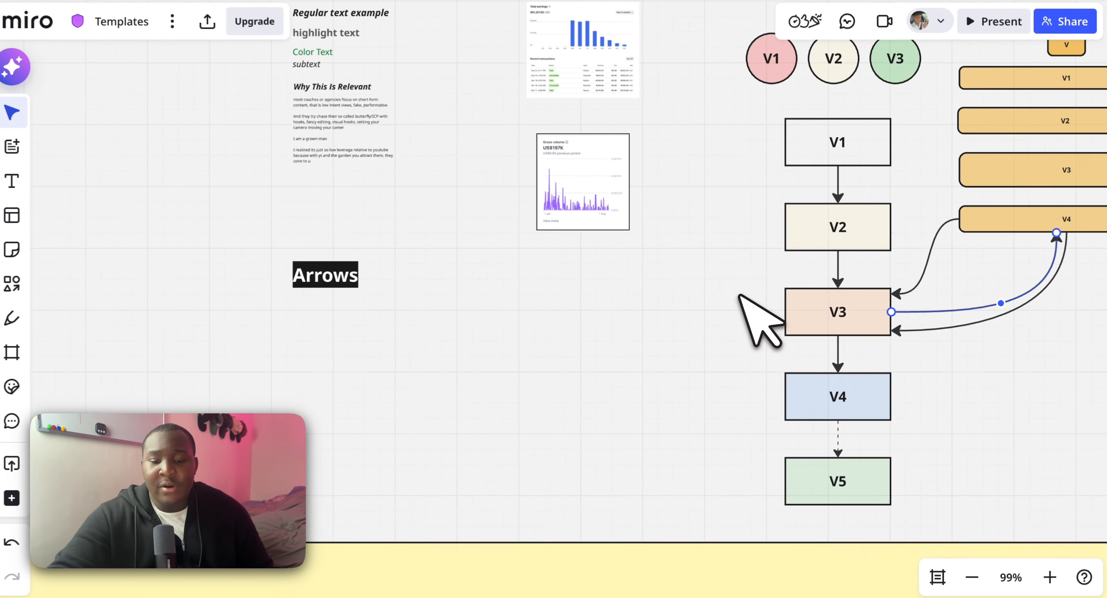
- Deselect the connector and look over the yellow rectangle below the flowchart
{"action": "scroll", "coordinate": [739, 294], "scroll_direction": "down", "scroll_amount": 7}
{"action": "scroll", "coordinate": [740, 302], "scroll_direction": "down", "scroll_amount": 5}
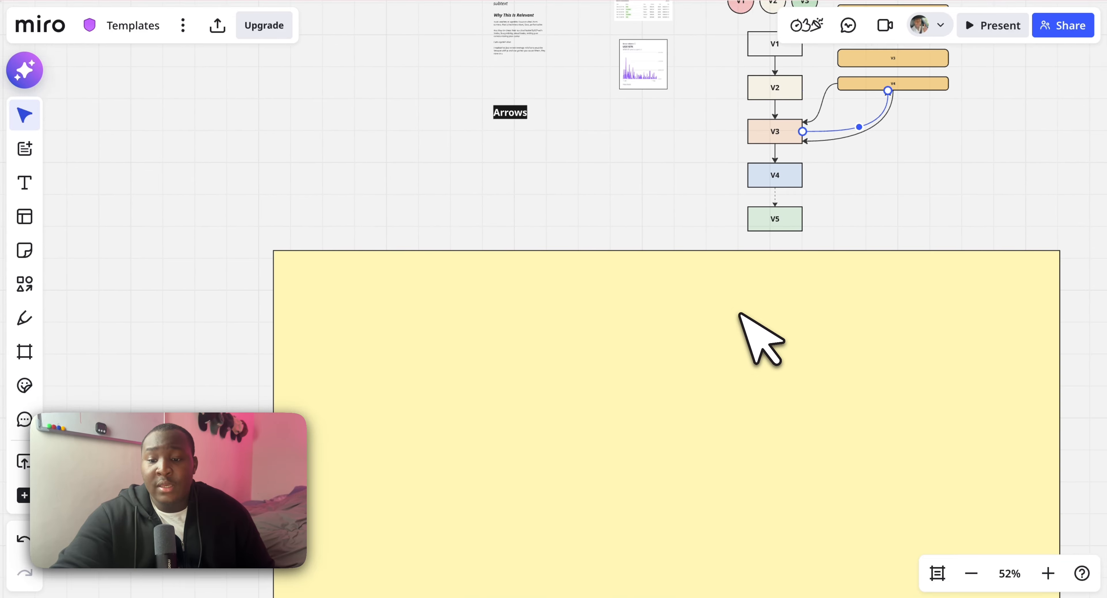
{"action": "scroll", "coordinate": [741, 302], "scroll_direction": "down", "scroll_amount": 2}
{"action": "scroll", "coordinate": [740, 302], "scroll_direction": "right", "scroll_amount": 2}
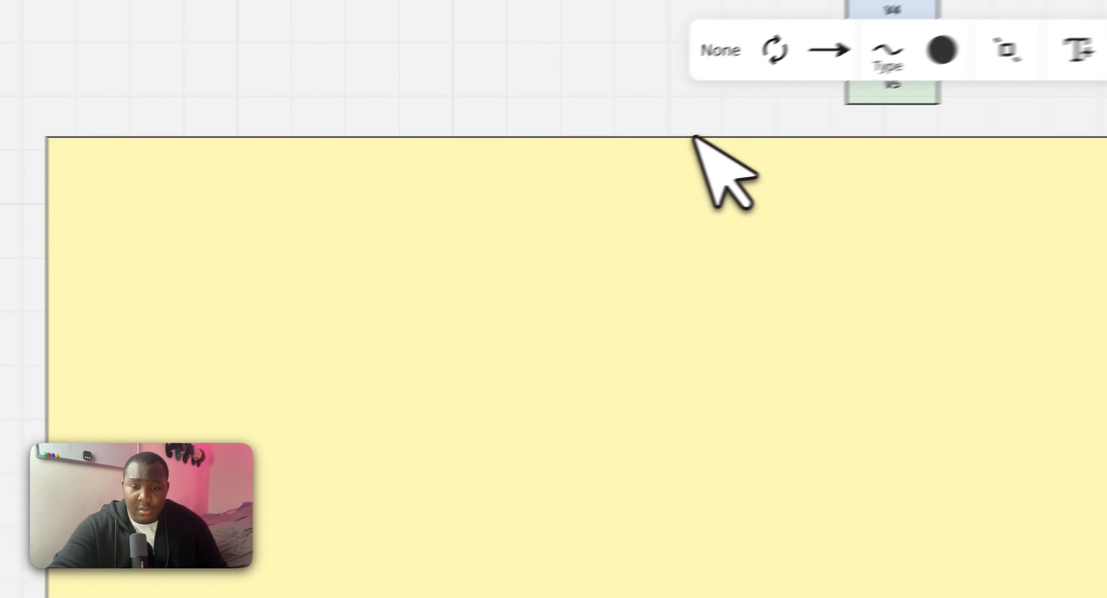
{"action": "left_click_drag", "start_coordinate": [564, 162], "coordinate": [569, 250]}
{"action": "left_click", "coordinate": [485, 147]}
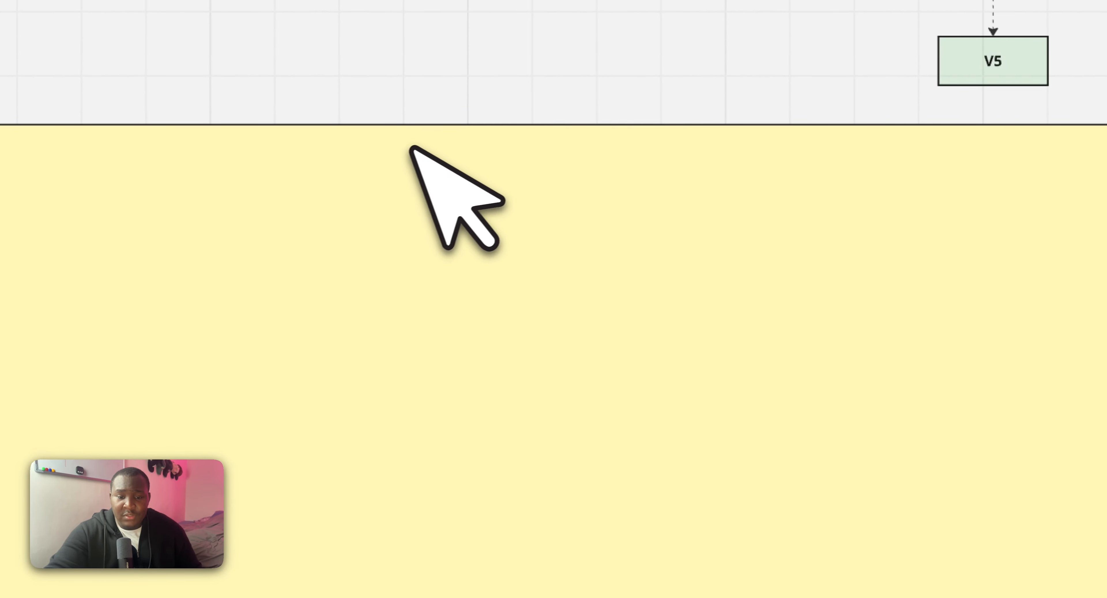